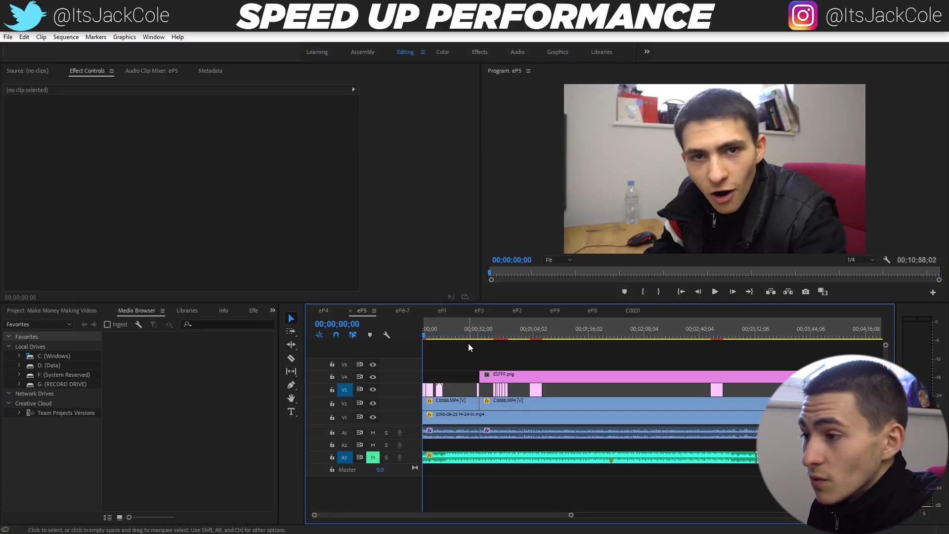
- Move the playhead in the eP5 sequence to 00;00;43;02
left_click(433, 336)
left_click(436, 336)
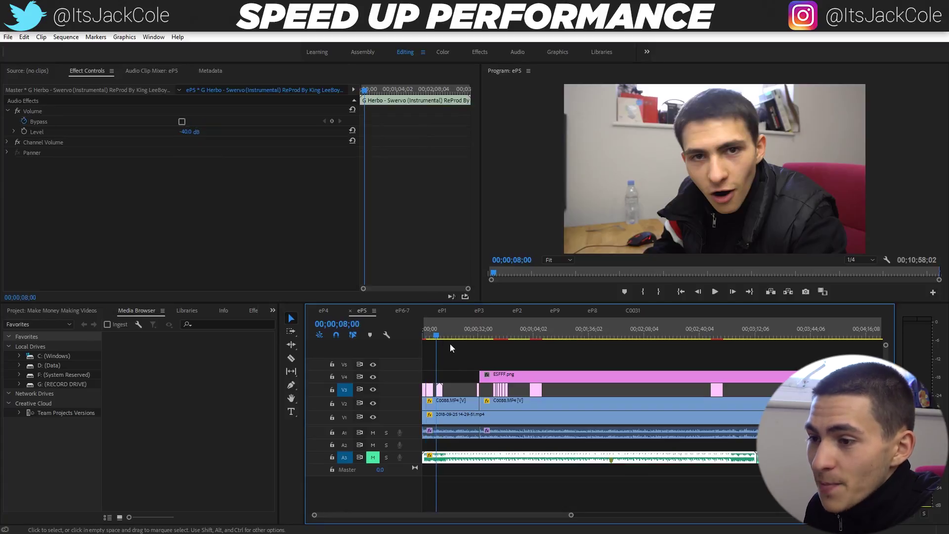
left_click(452, 345)
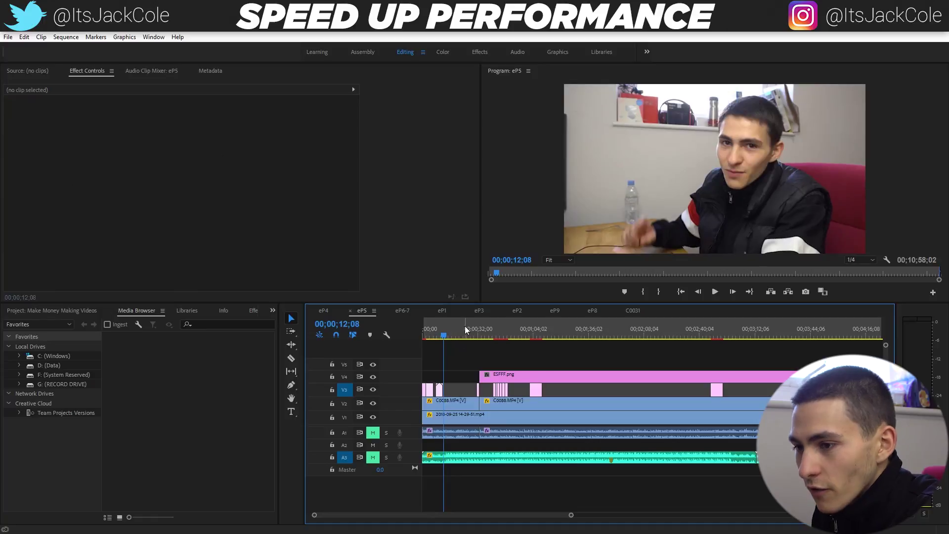
left_click(486, 329)
left_click_drag(488, 329, 497, 330)
left_click(567, 358)
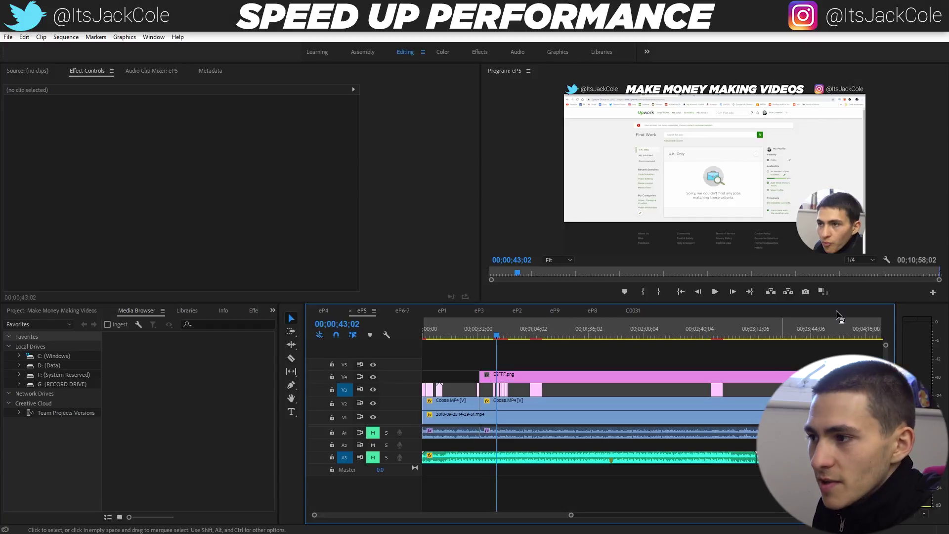
- Play the sequence from the playhead with the Program monitor's playback resolution at 1/4
left_click(856, 260)
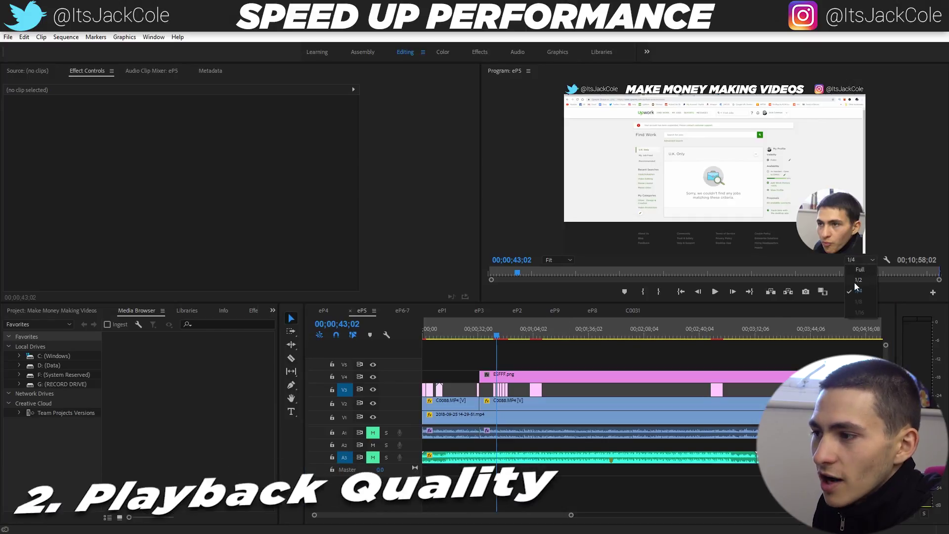
left_click(569, 358)
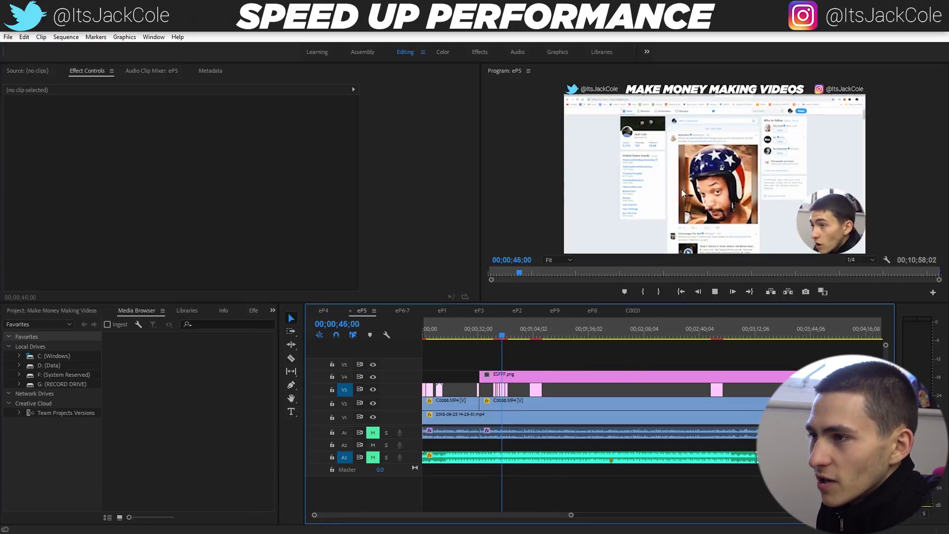
left_click(864, 257)
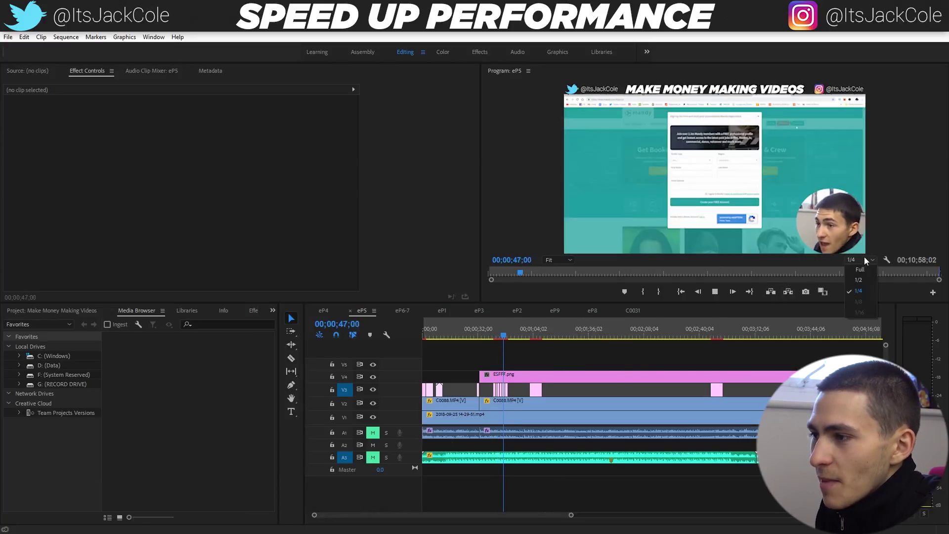
left_click(862, 291)
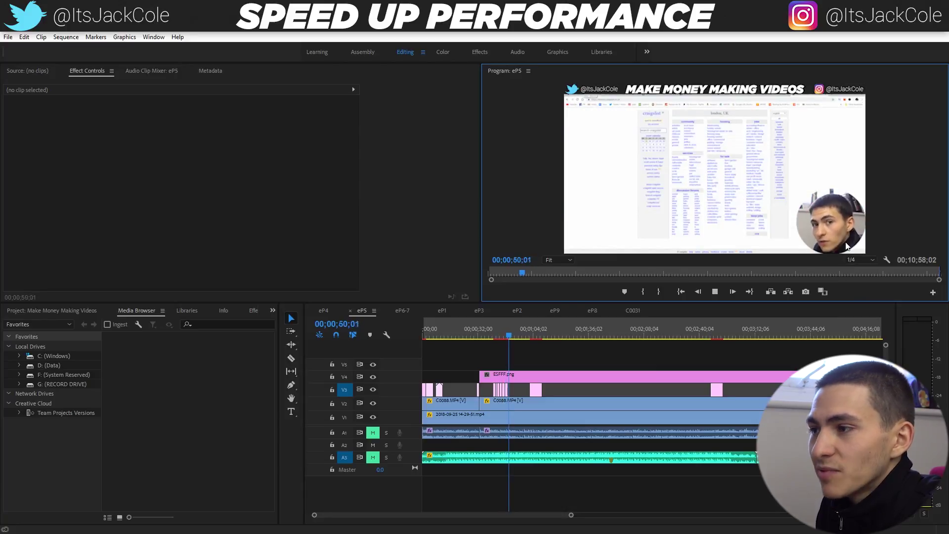
- Set the Program monitor's playback resolution to Full and play the sequence
left_click(852, 259)
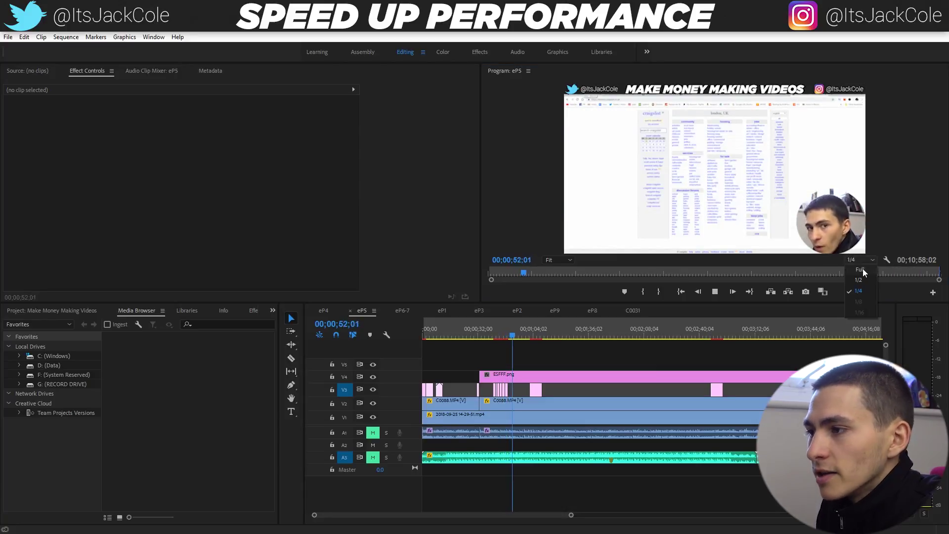
left_click(862, 269)
key("space")
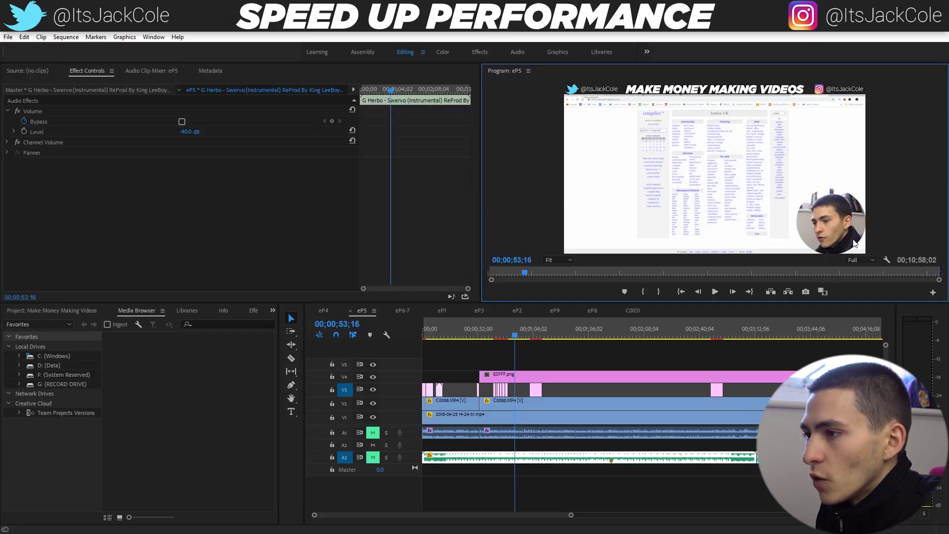
key("space")
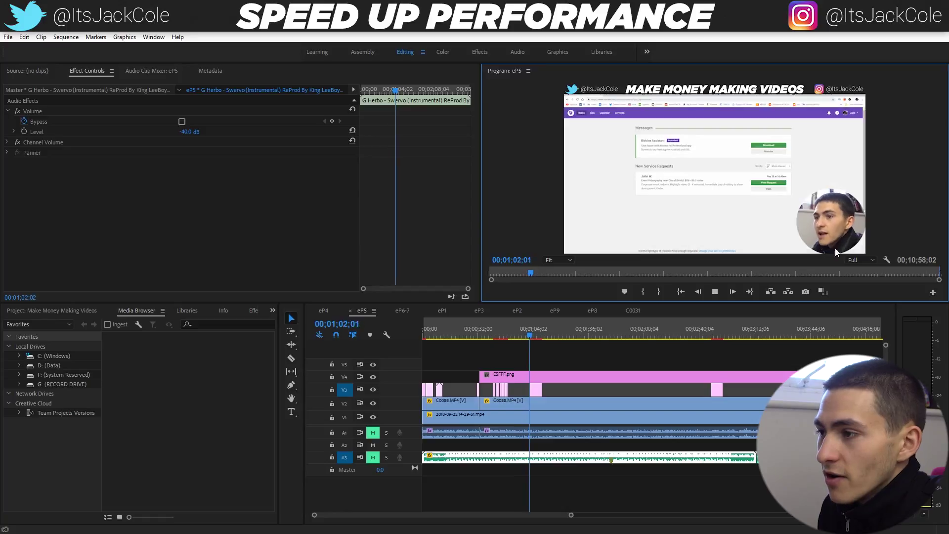
- Try the 1/2 playback resolution during playback, set it to 1/4 and stop playback
left_click(861, 258)
left_click(859, 279)
left_click(862, 260)
left_click(864, 290)
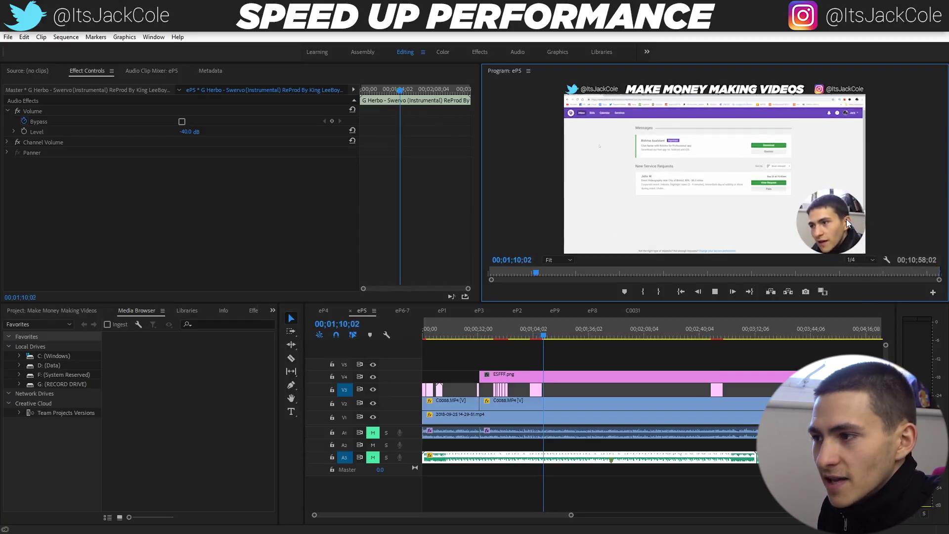
key("space")
left_click(664, 351)
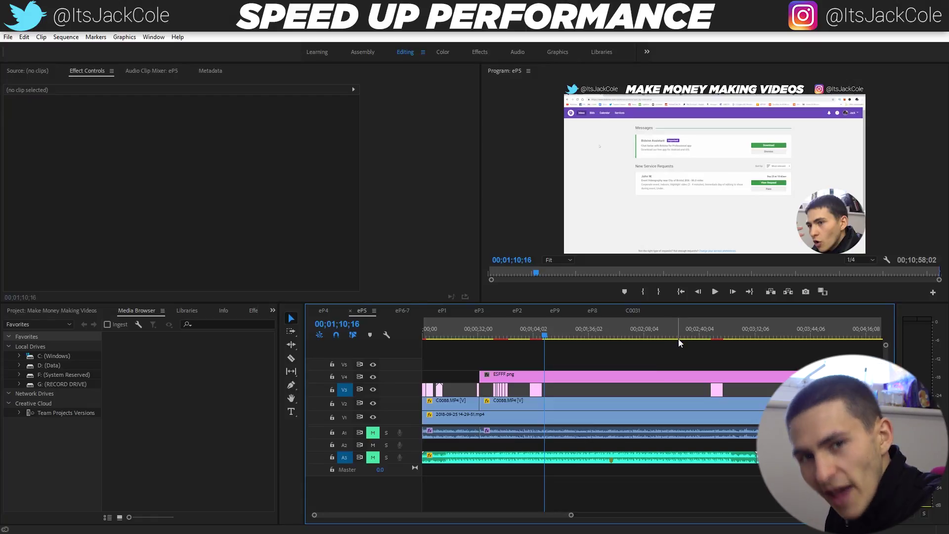
- Keep the playback resolution at 1/4 and turn off High Quality Playback in the Program monitor settings
left_click(887, 260)
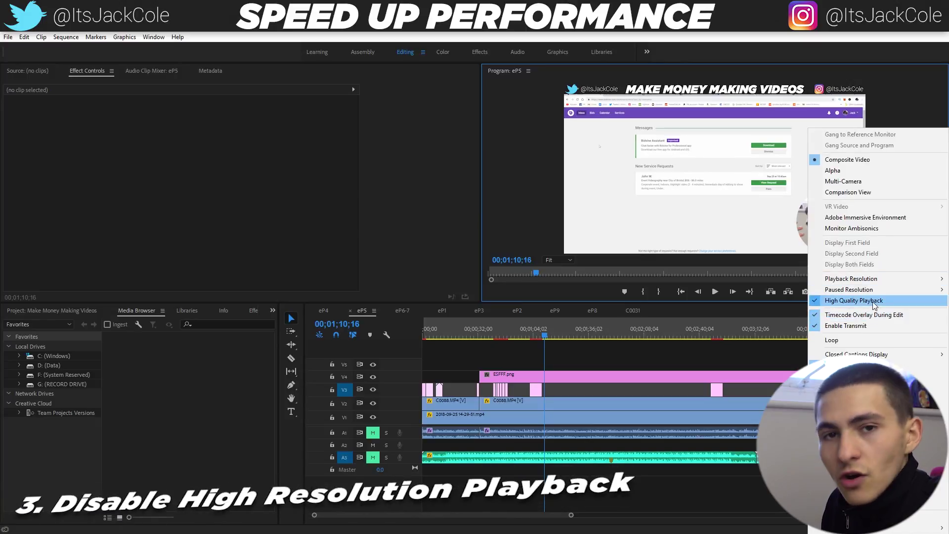
left_click(738, 315)
left_click(860, 259)
left_click(859, 291)
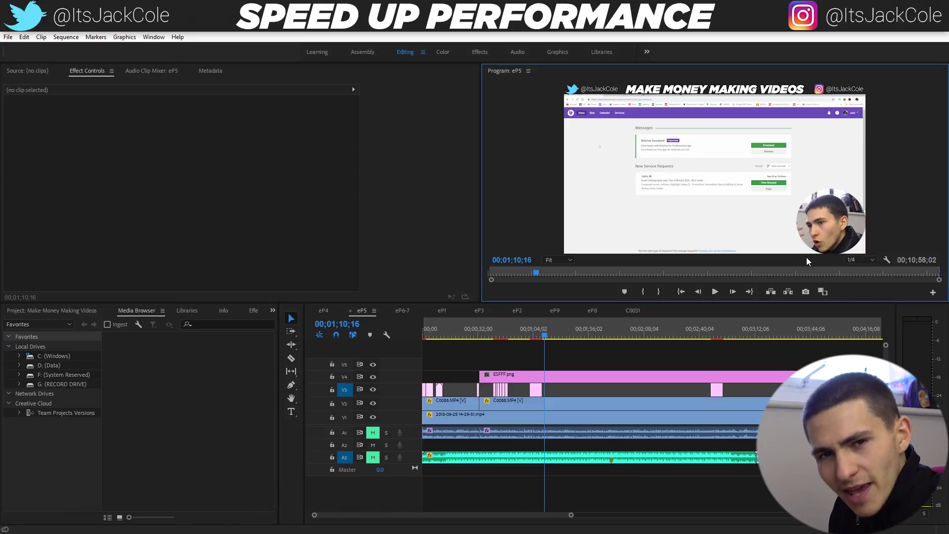
left_click(886, 259)
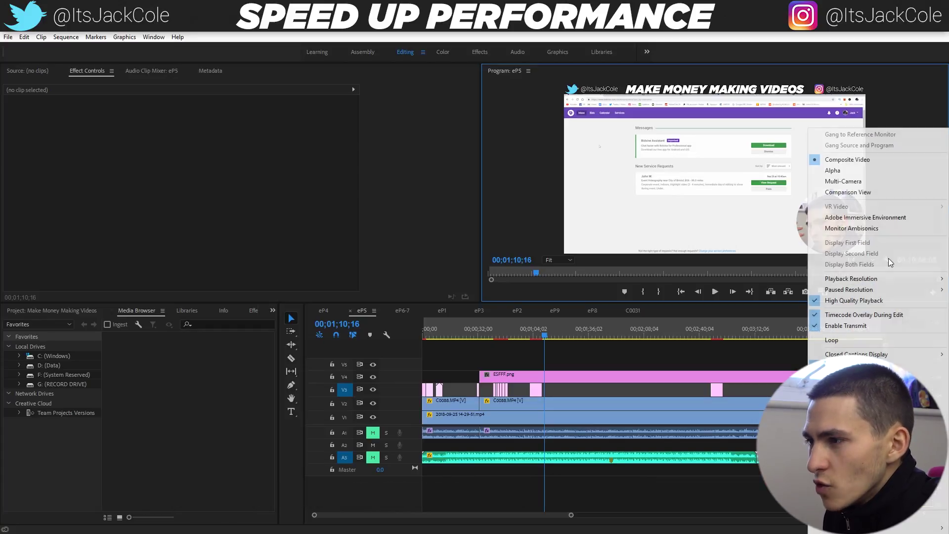
left_click(855, 299)
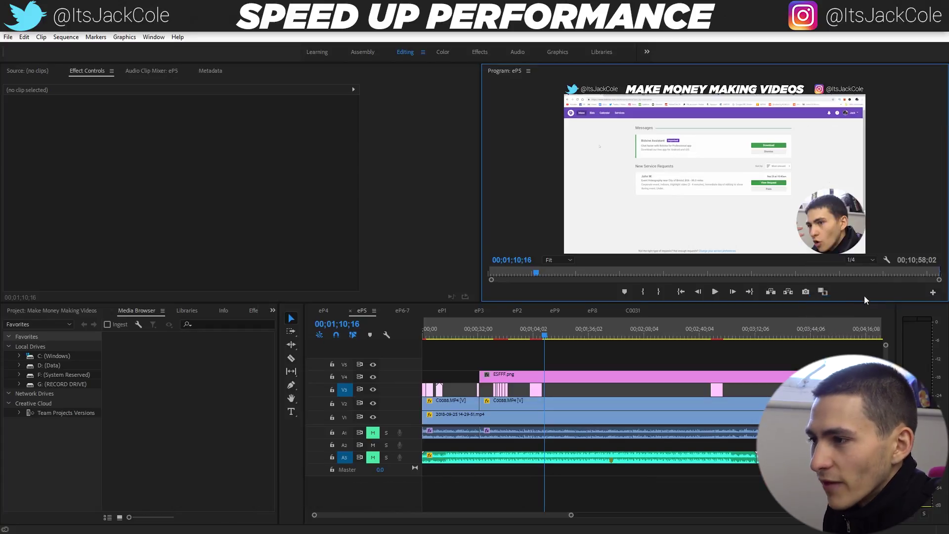
left_click(887, 260)
left_click(632, 351)
- Play a few seconds of the sequence to check the preview without High Quality Playback
key("space")
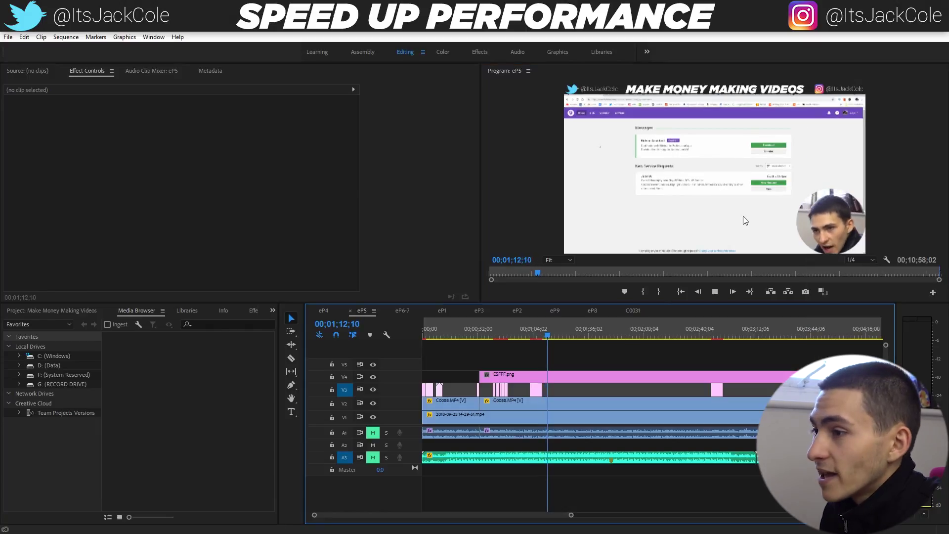
left_click(863, 267)
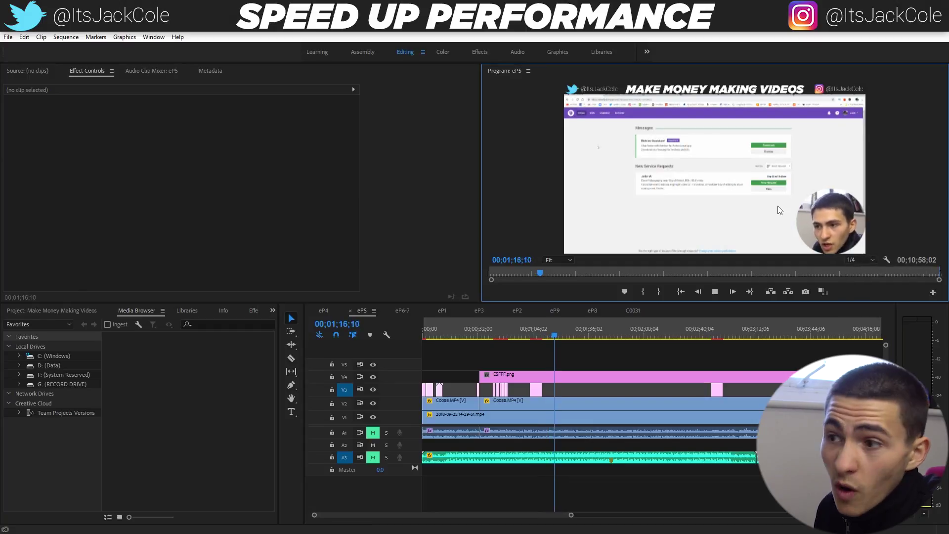
key("space")
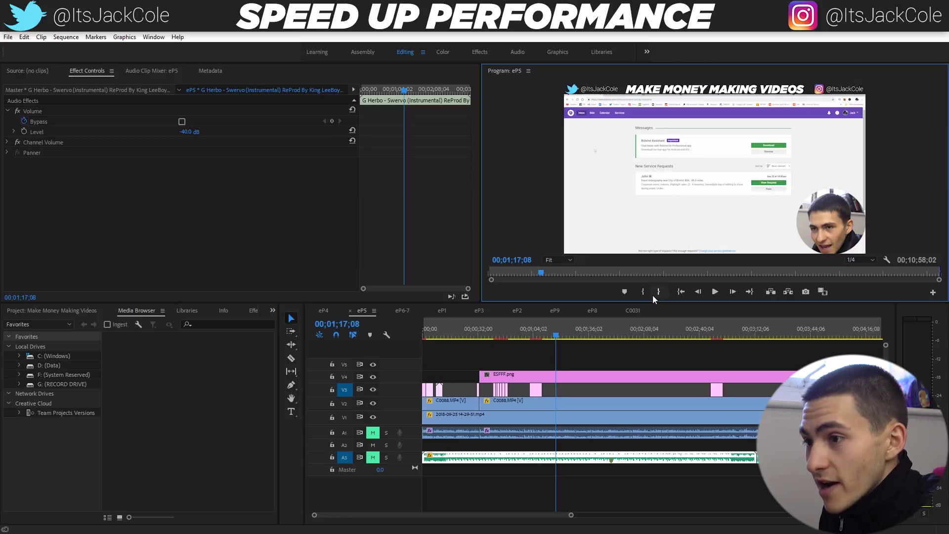
- Set the playback resolution to Full and review the High Quality Playback option in the Program monitor settings
left_click(849, 260)
left_click(848, 269)
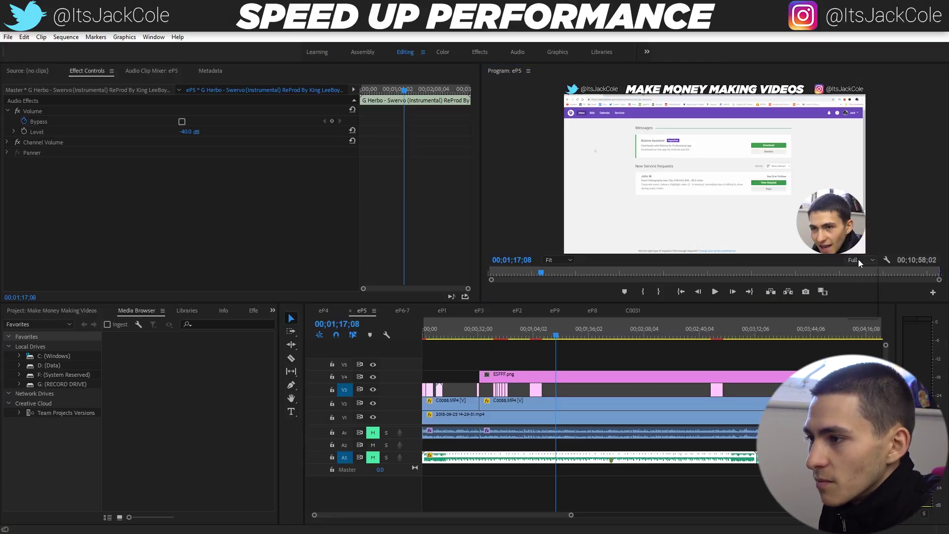
left_click(887, 259)
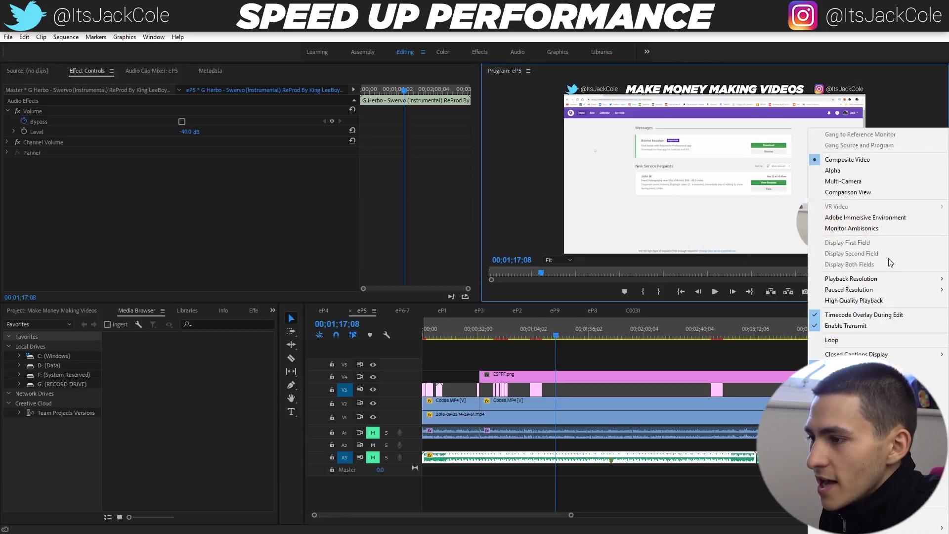
left_click(689, 181)
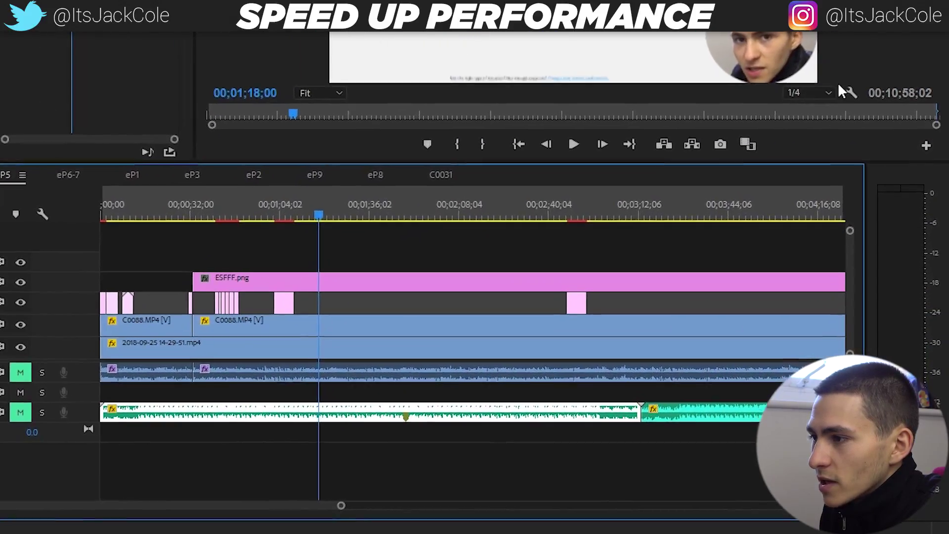
- Toggle the Show Markers option in the Program monitor settings and play the sequence
left_click(849, 93)
left_click(820, 277)
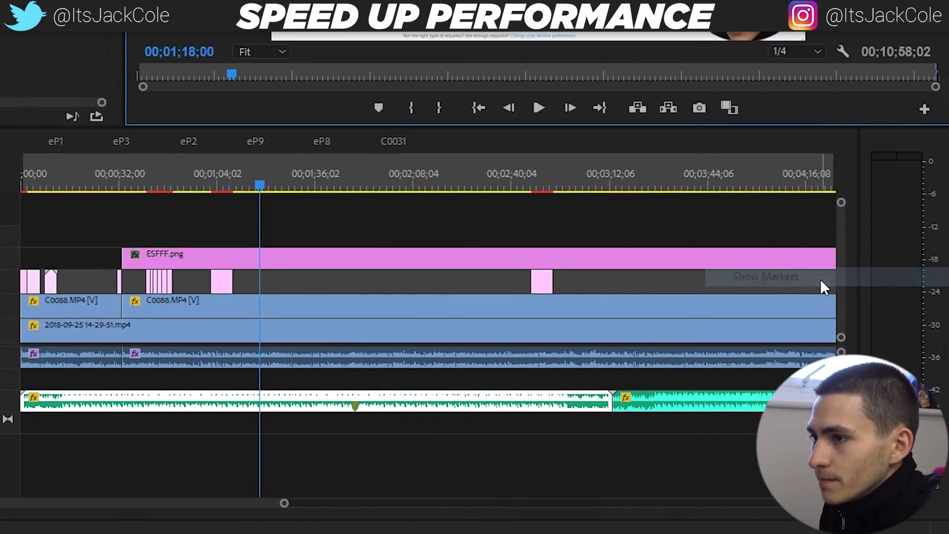
key("space")
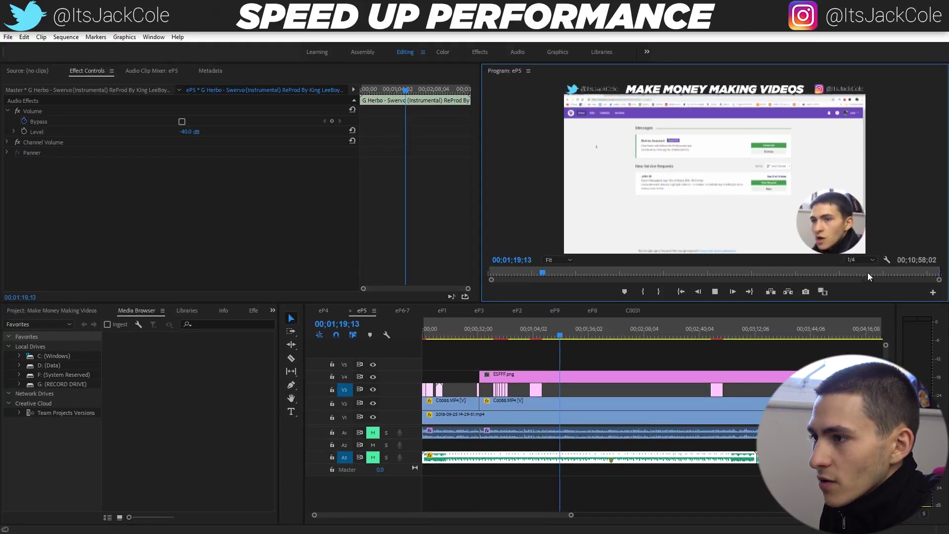
- Turn on Safe Margins in the Program monitor and move the playhead to 00;01;26;15
left_click(886, 259)
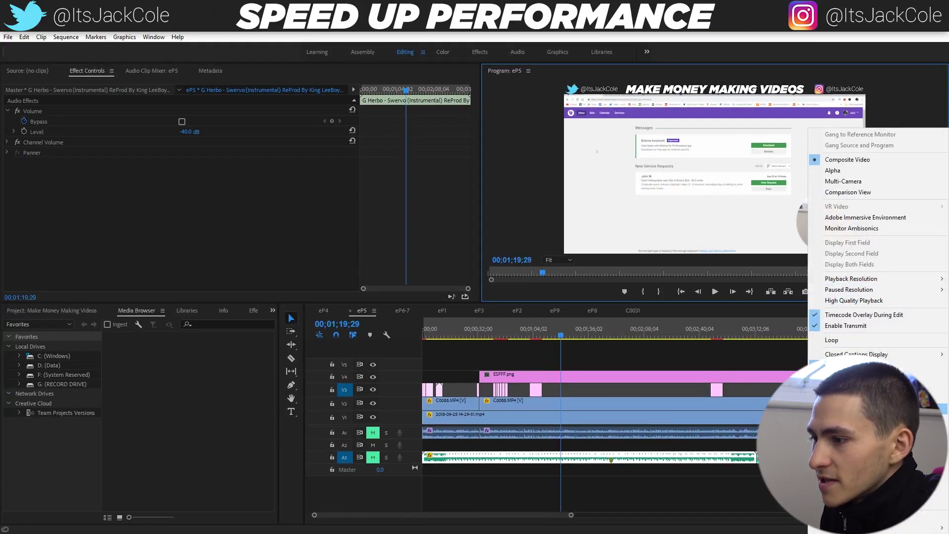
left_click(840, 381)
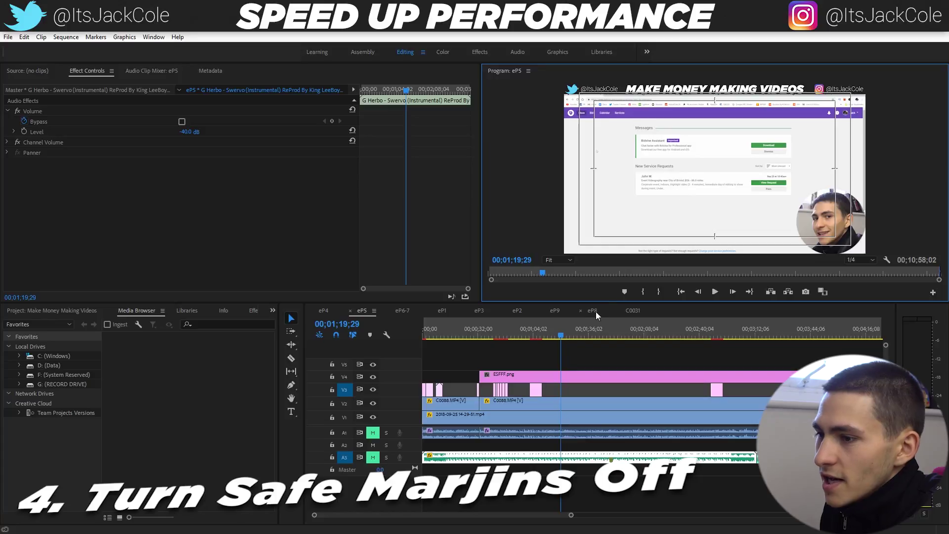
left_click(568, 335)
left_click(572, 337)
left_click(588, 356)
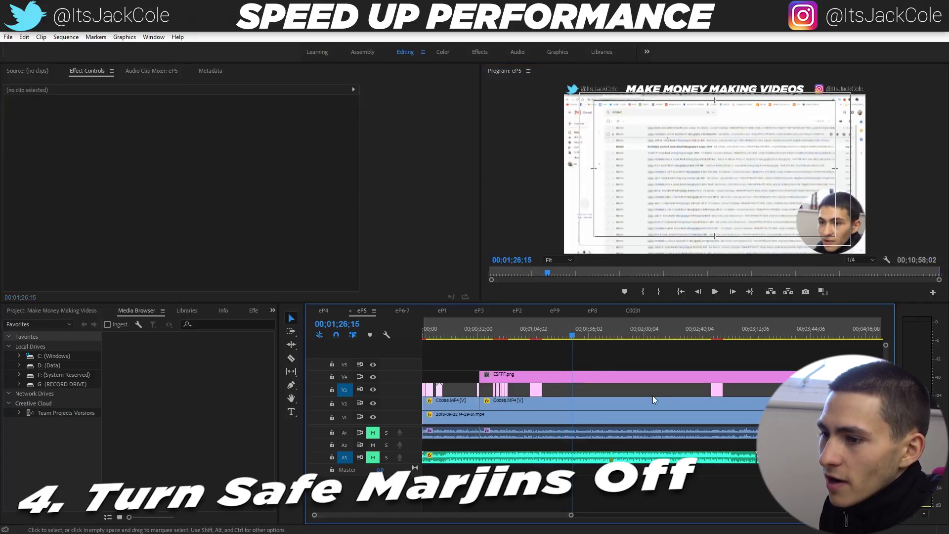
- Zoom the timeline out to show the whole sequence and place the playhead at 00;01;33;06
left_click_drag(571, 515, 720, 514)
left_click(577, 331)
left_click(489, 332)
left_click(499, 353)
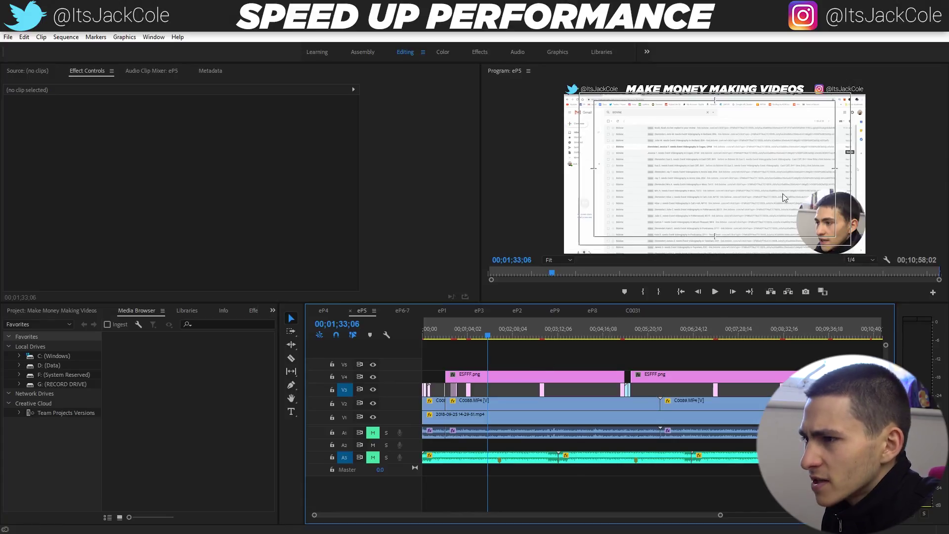
- Turn off Safe Margins in the Program monitor settings
left_click(886, 262)
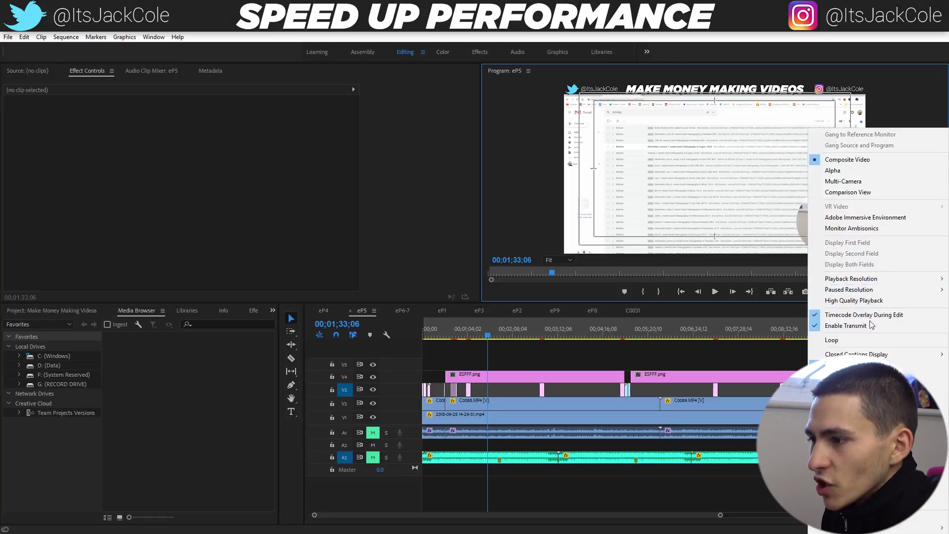
left_click(840, 314)
left_click(536, 360)
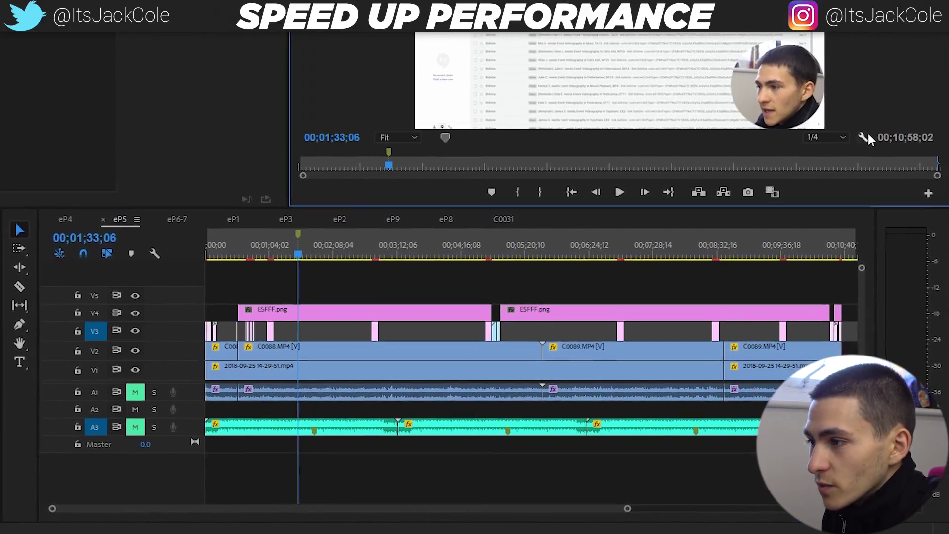
- Hide the markers and the transport controls in the Program monitor
left_click(872, 185)
left_click(811, 270)
left_click(854, 119)
left_click(764, 305)
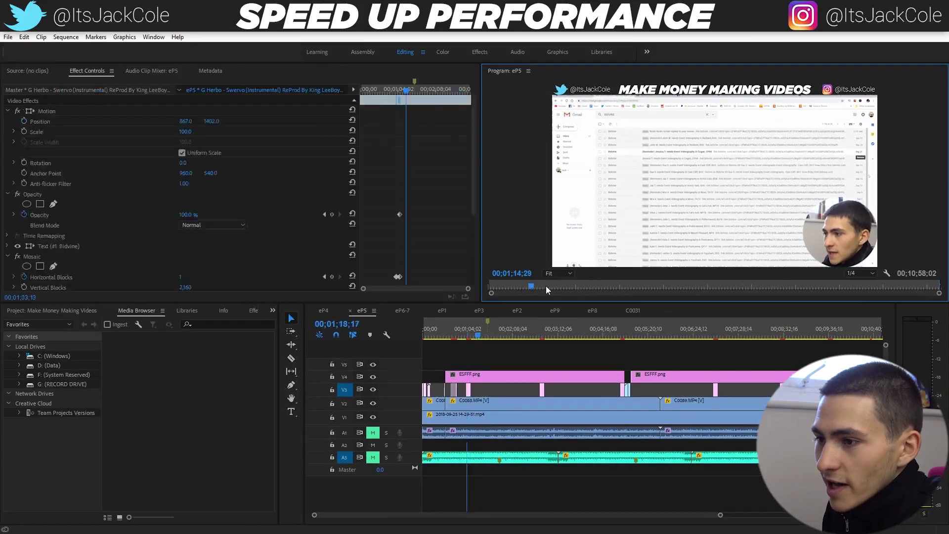
- Scrub through the sequence and leave the playhead at 00;02;26;15
left_click_drag(236, 100, 193, 101)
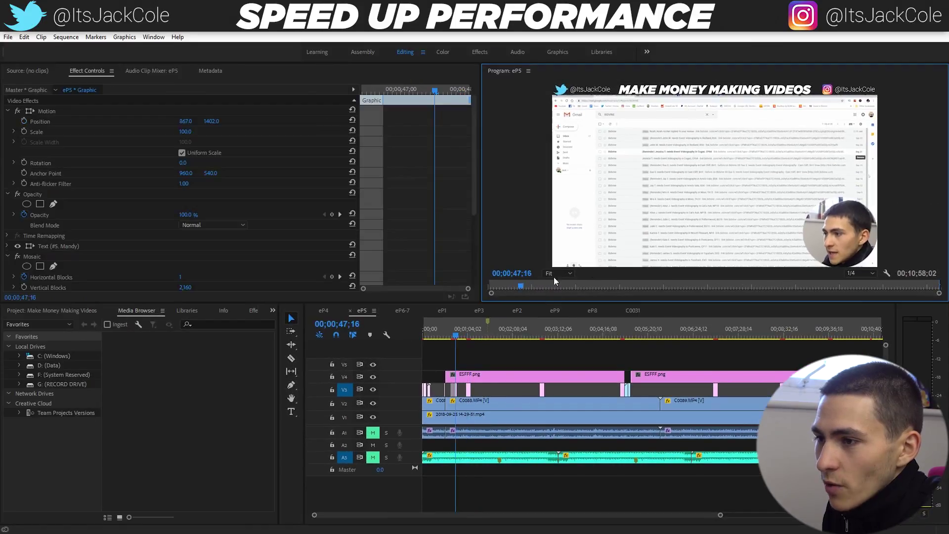
left_click(541, 286)
left_click(477, 331)
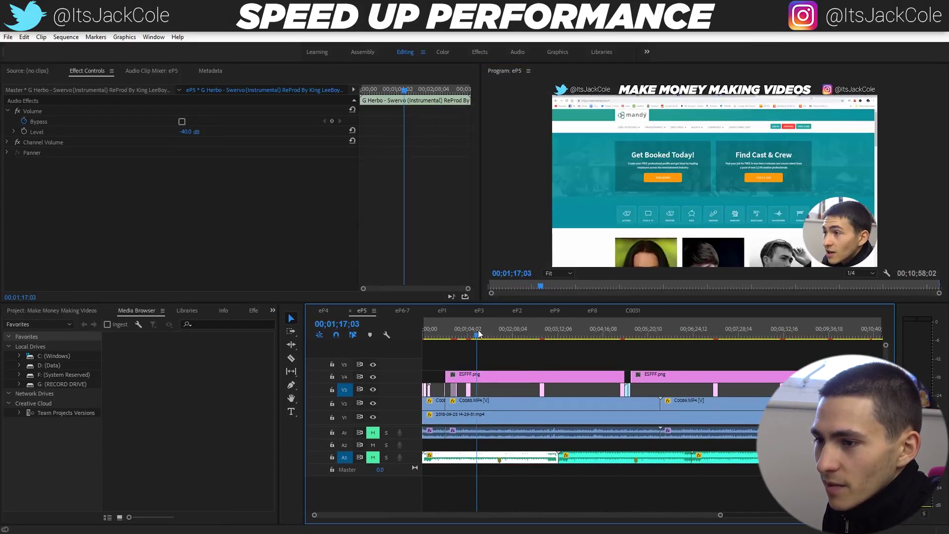
left_click(535, 344)
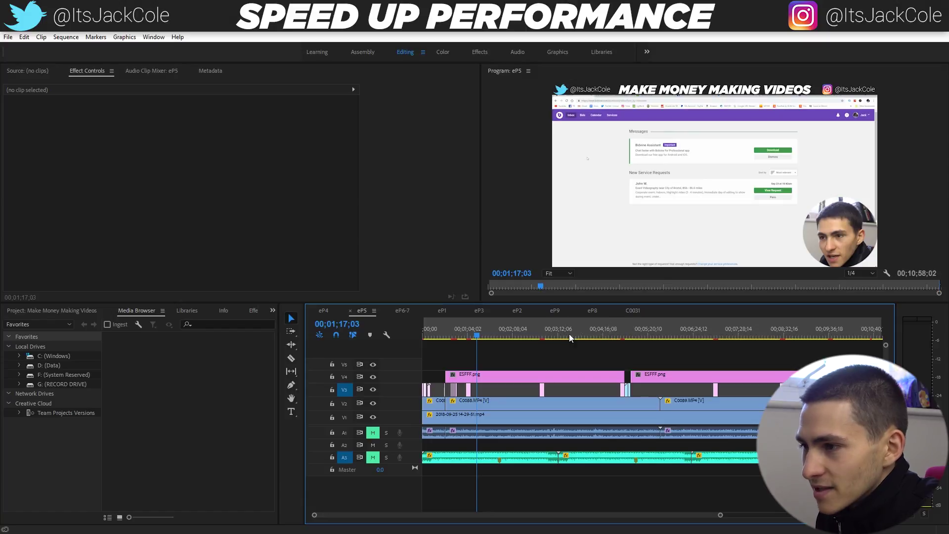
left_click(526, 336)
left_click(538, 349)
- Reset the current workspace to its saved layout
left_click(154, 37)
mouse_move(163, 46)
left_click(332, 161)
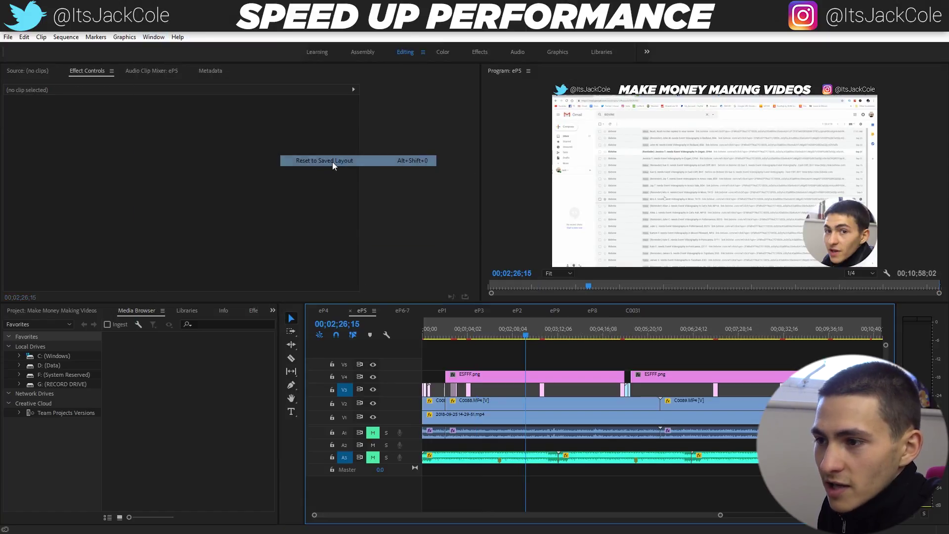
- Scrub through the eP5 sequence and leave the playhead at 00;03;45;00 with no clips selected
left_click_drag(526, 366, 523, 366)
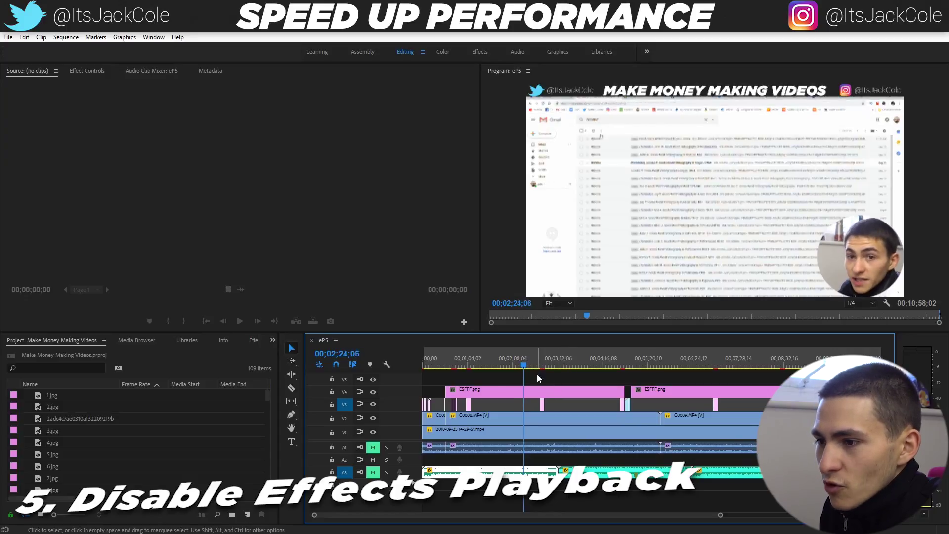
left_click(539, 360)
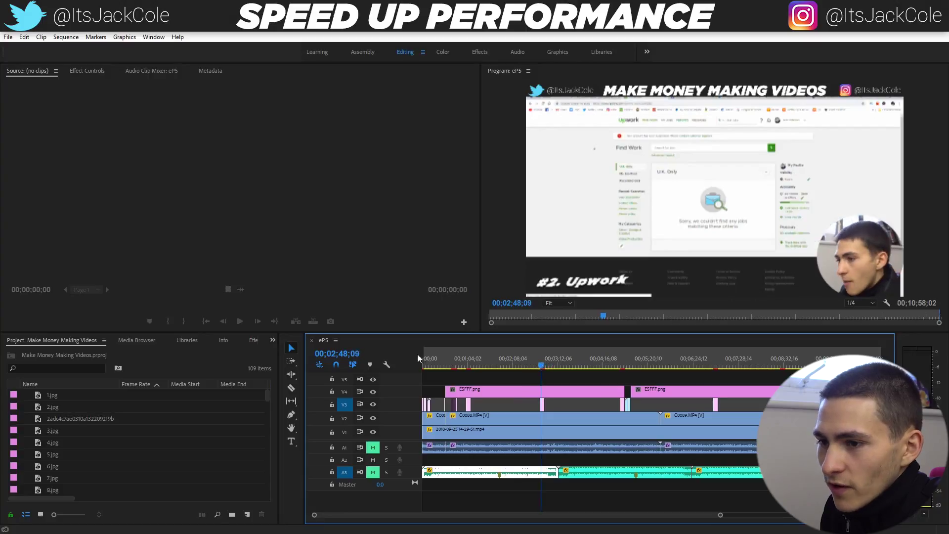
left_click(623, 360)
left_click_drag(622, 359, 582, 362)
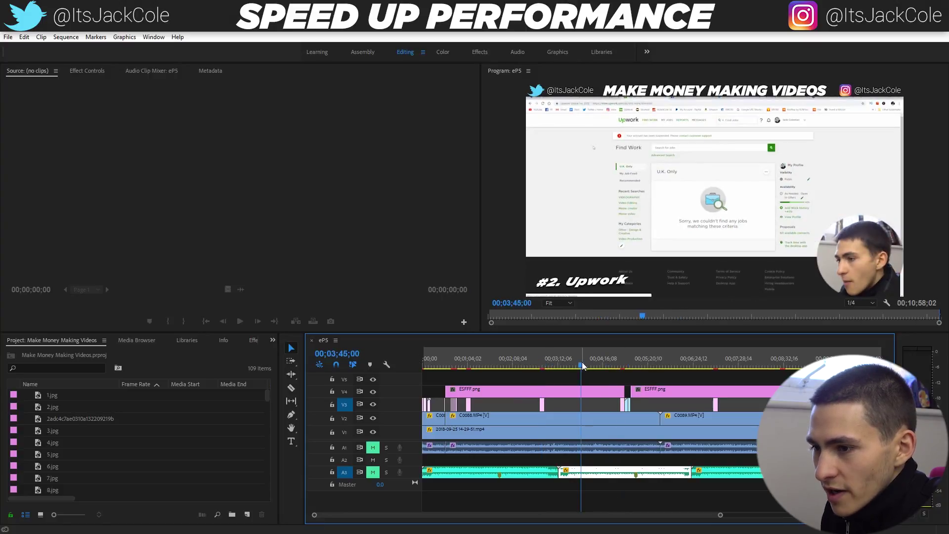
left_click(595, 415)
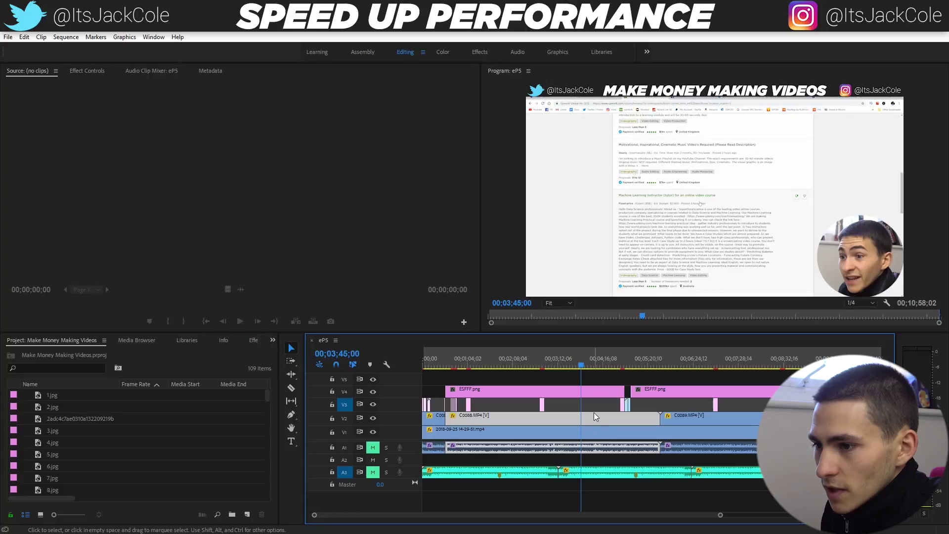
left_click(599, 379)
left_click(429, 314)
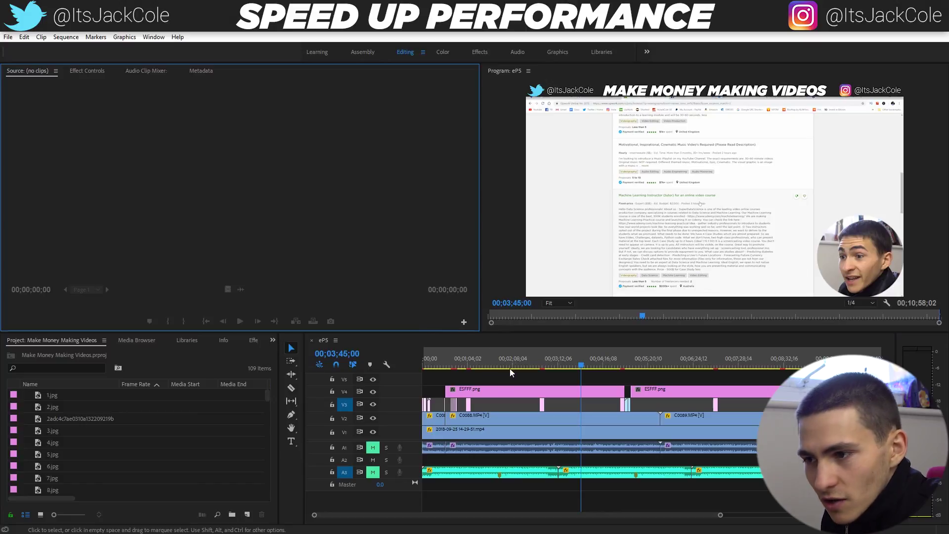
- Find an Adjustment Layer by filtering the project for "adju", place it on track V5 at the playhead, and play that stretch
left_click(76, 366)
type("adju")
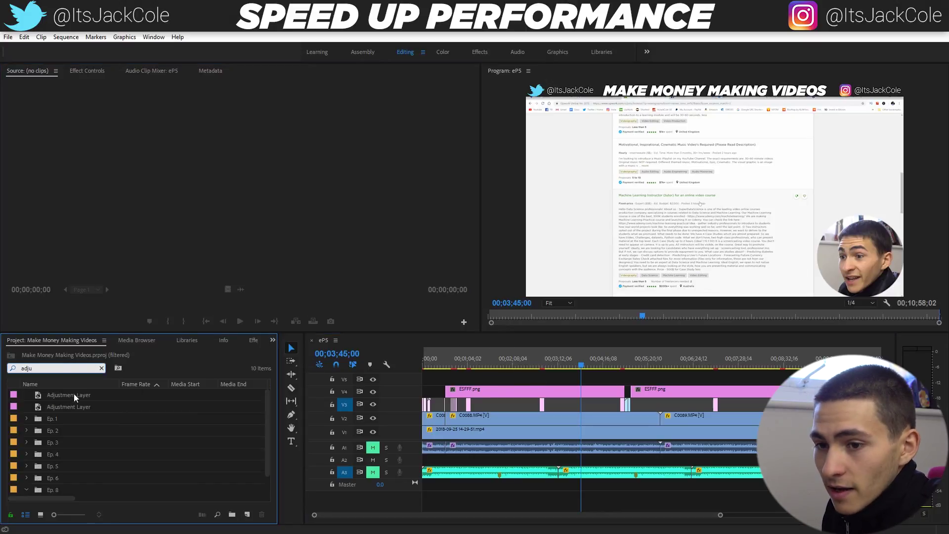
left_click_drag(73, 394, 583, 382)
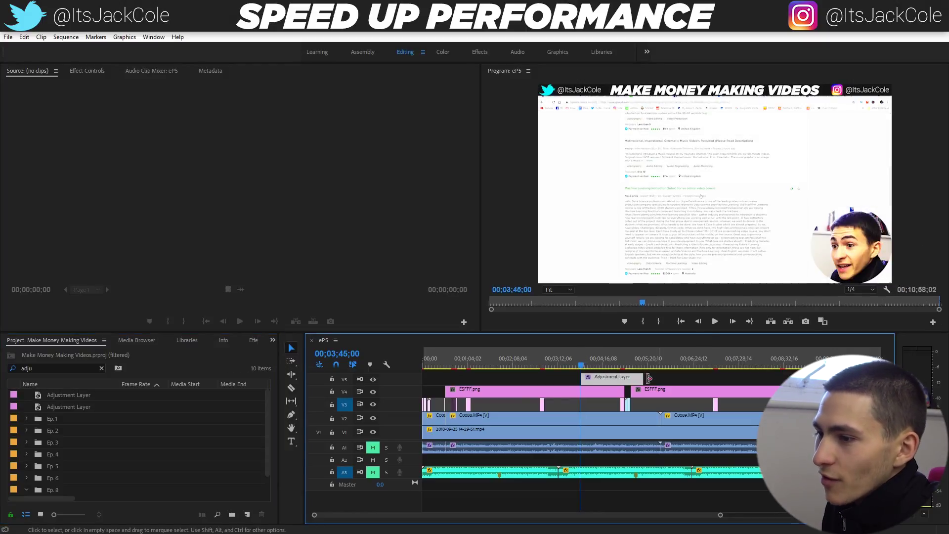
key("space")
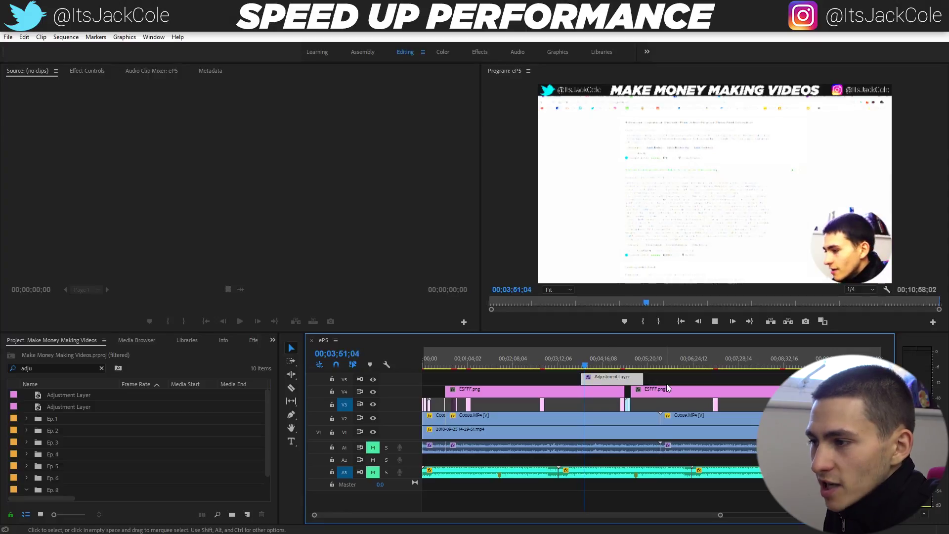
- Hide and re-show the Program monitor's transport controls, and play a short stretch of the sequence with them
left_click(887, 290)
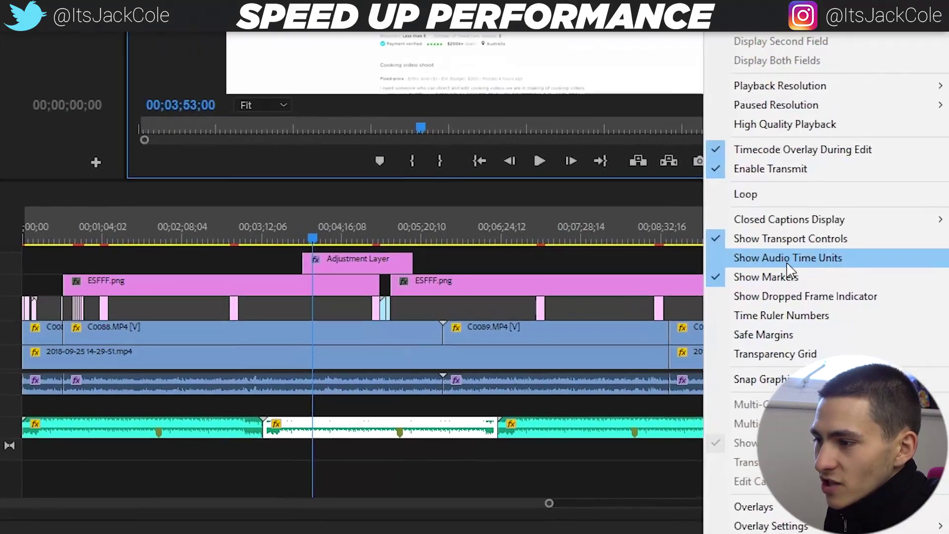
left_click(789, 238)
left_click(844, 125)
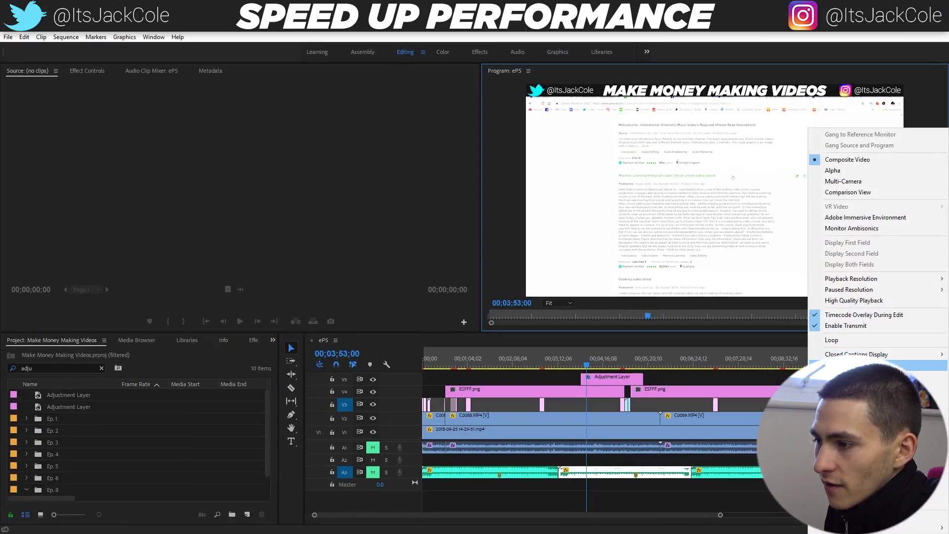
left_click(793, 245)
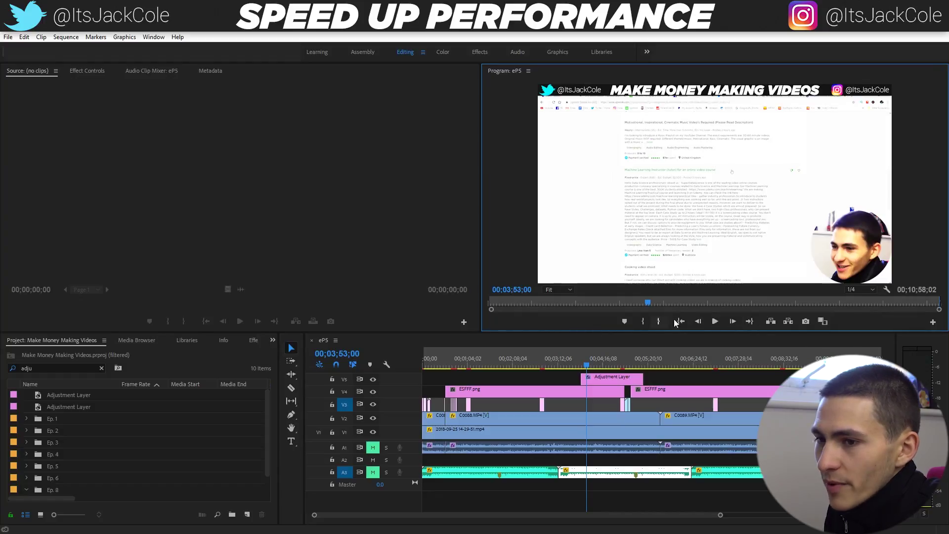
left_click(714, 322)
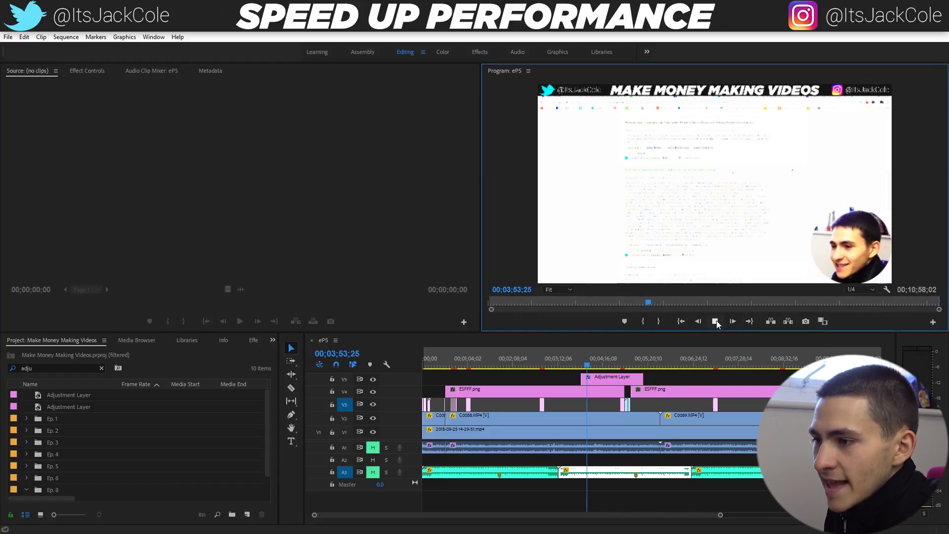
left_click(715, 321)
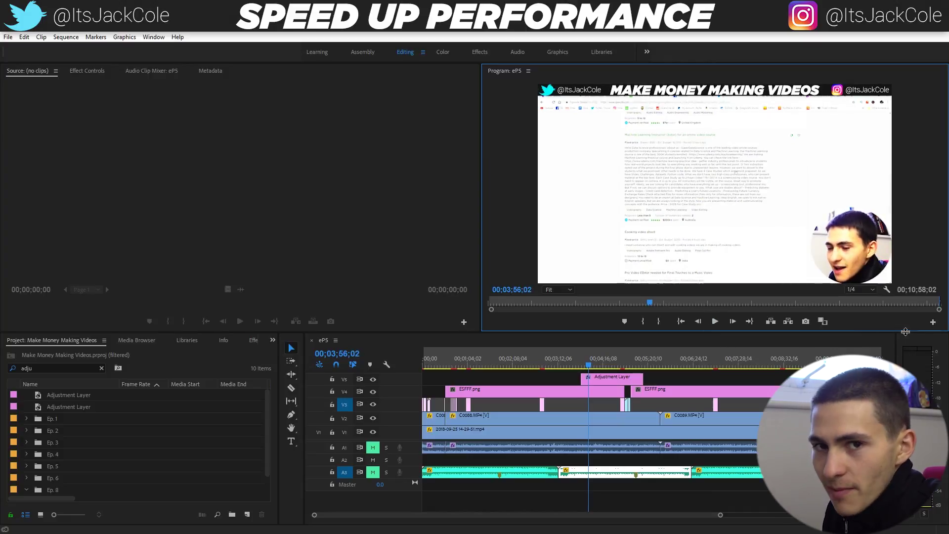
- Add the Global FX Mute button to the Program monitor's transport controls, right after Export Frame
left_click(933, 322)
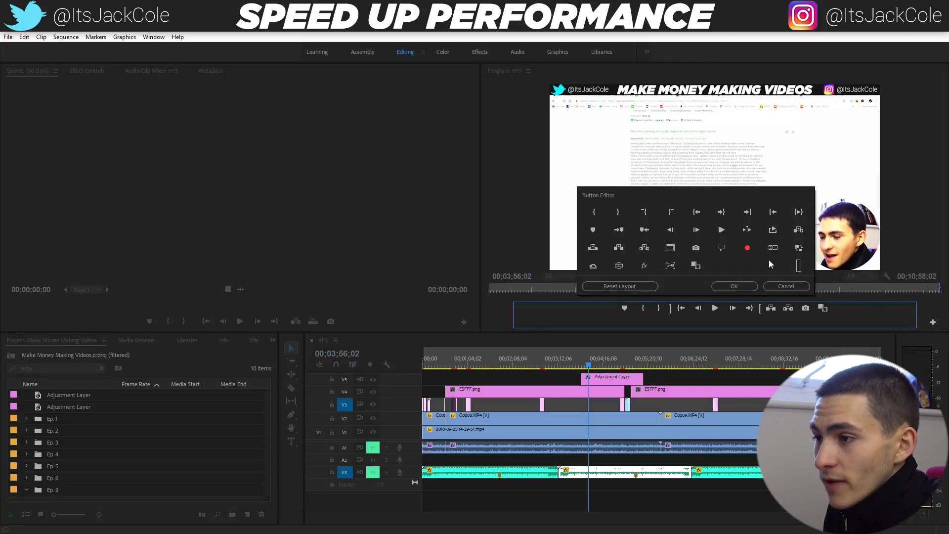
left_click_drag(644, 265, 835, 312)
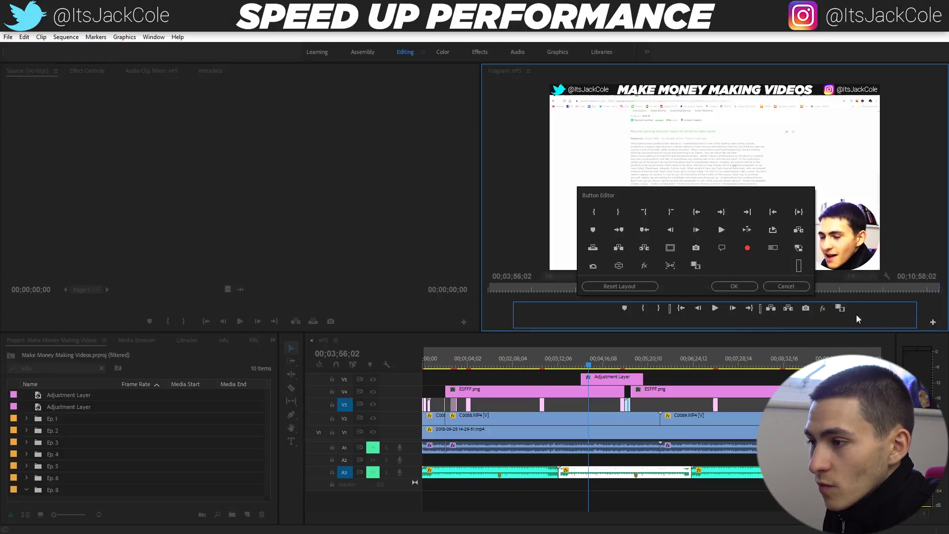
left_click(734, 286)
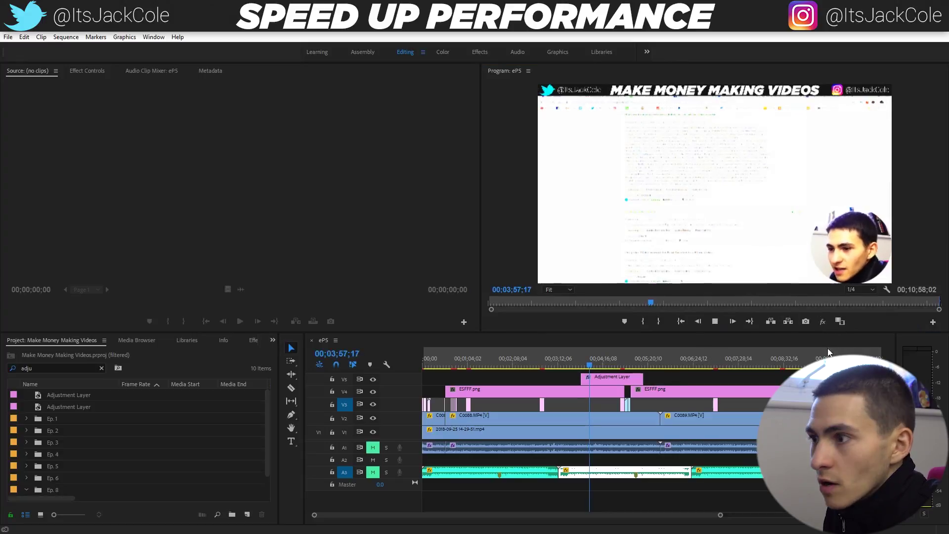
- Play the adjustment layer section while switching Global FX Mute on and off to compare the preview with and without effects
left_click(823, 321)
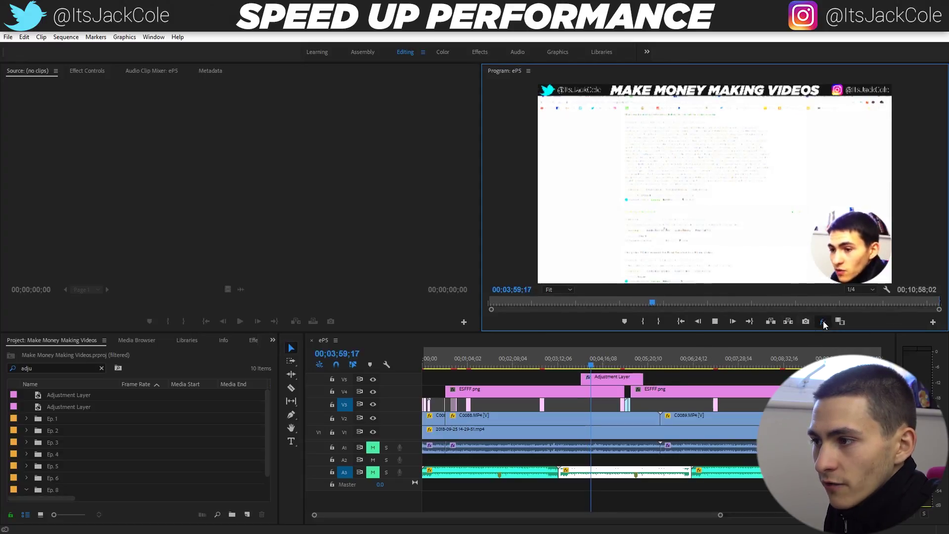
key("space")
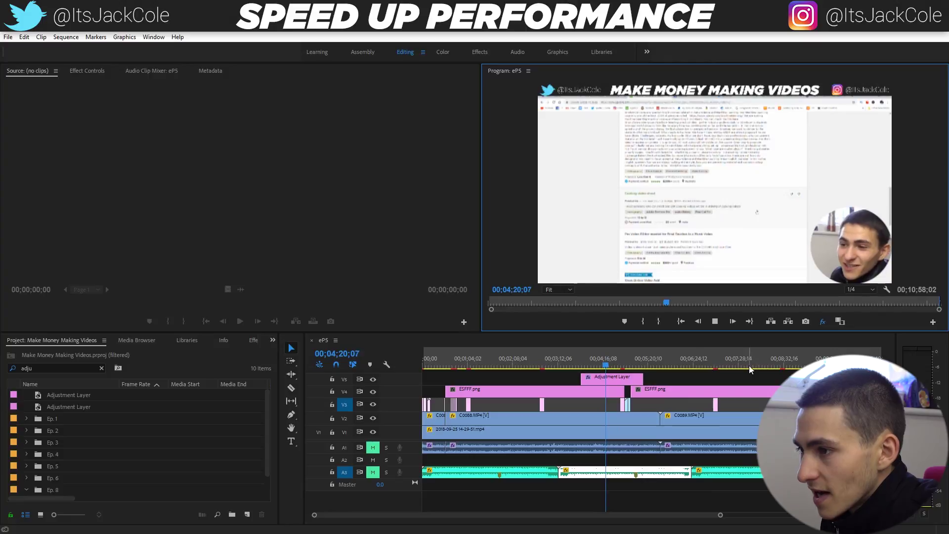
key("space")
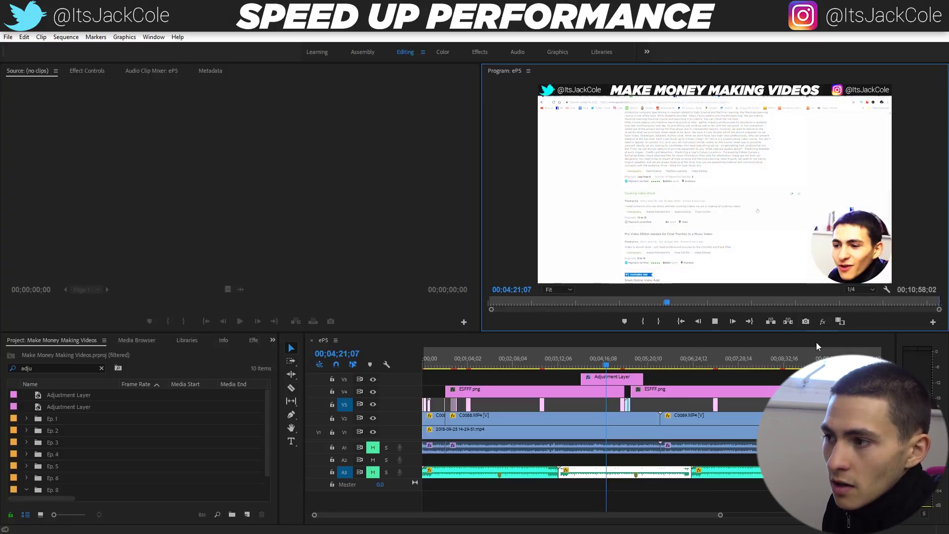
key("space")
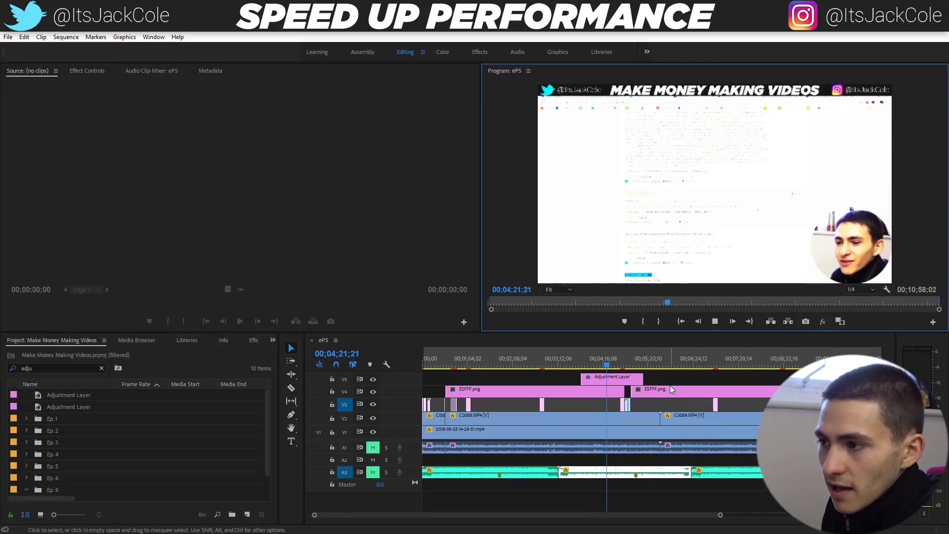
- Delete the Adjustment Layer clip from track V5 and save the project
left_click(622, 382)
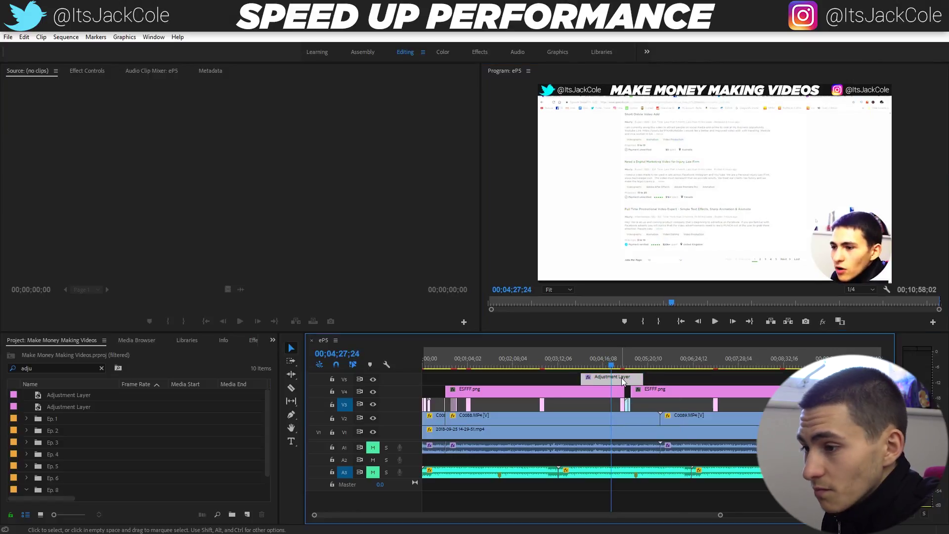
key("Delete")
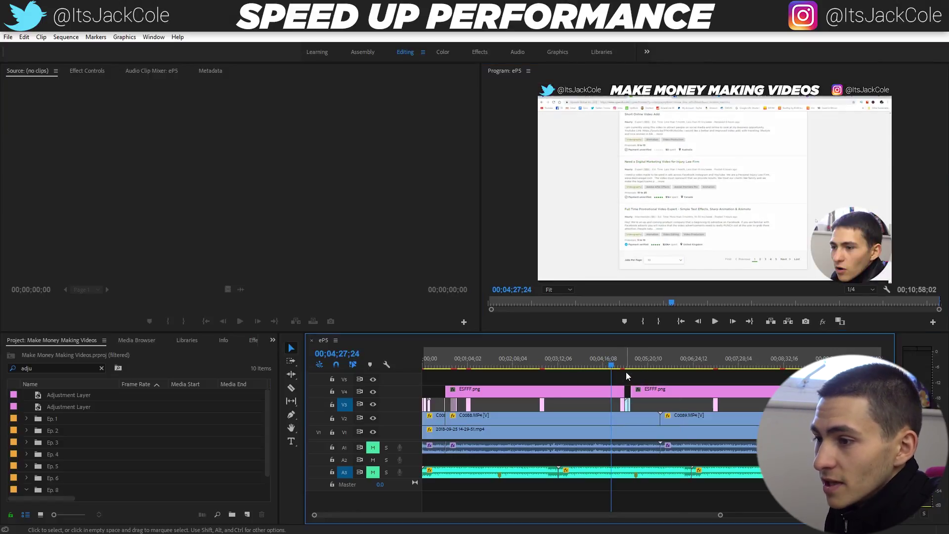
key("ctrl+s")
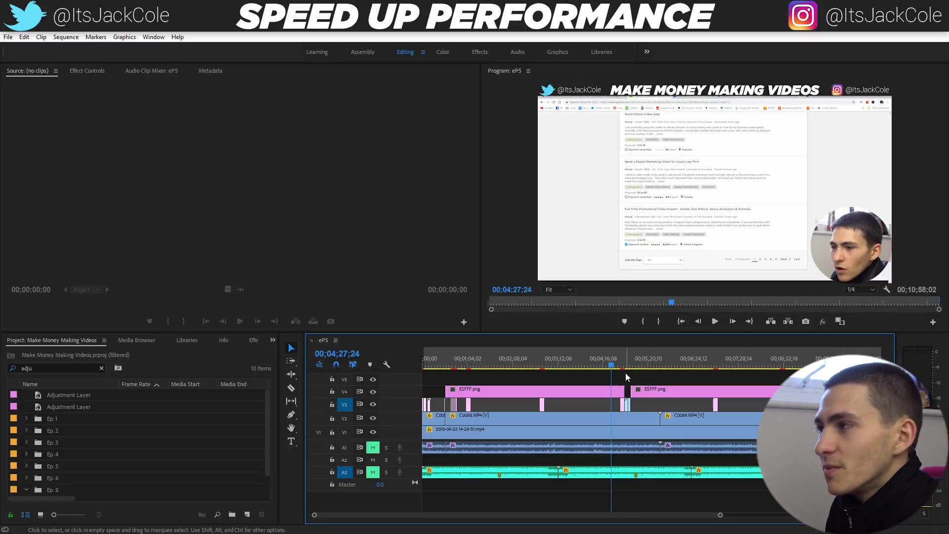
left_click(66, 343)
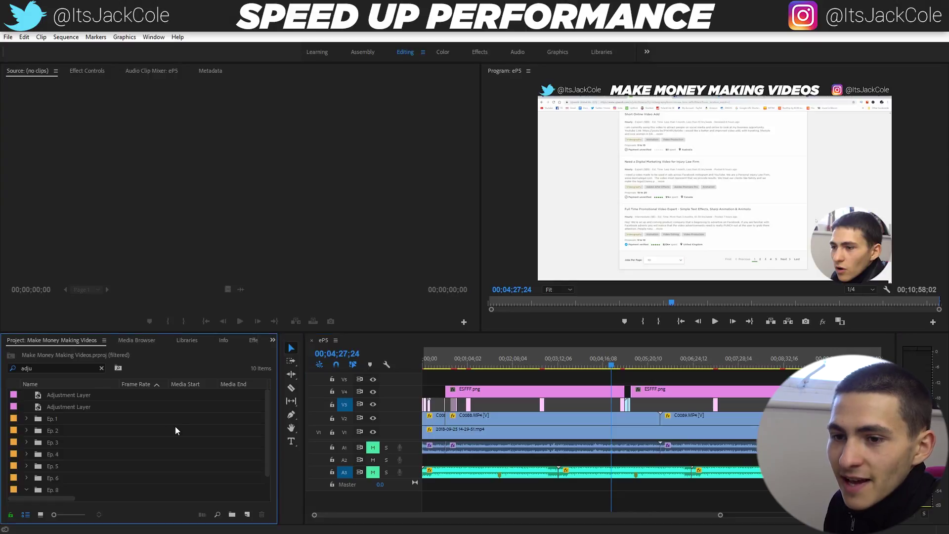
left_click(446, 372)
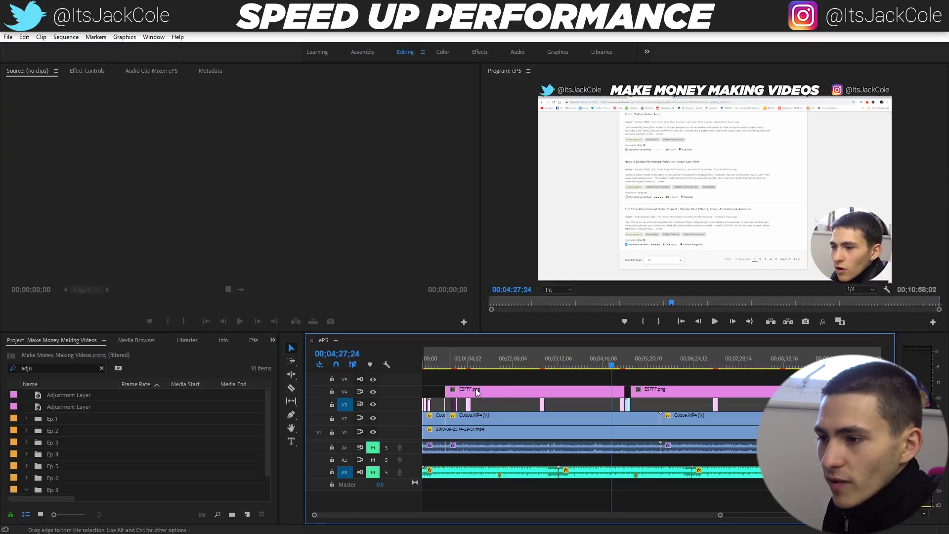
left_click(46, 340)
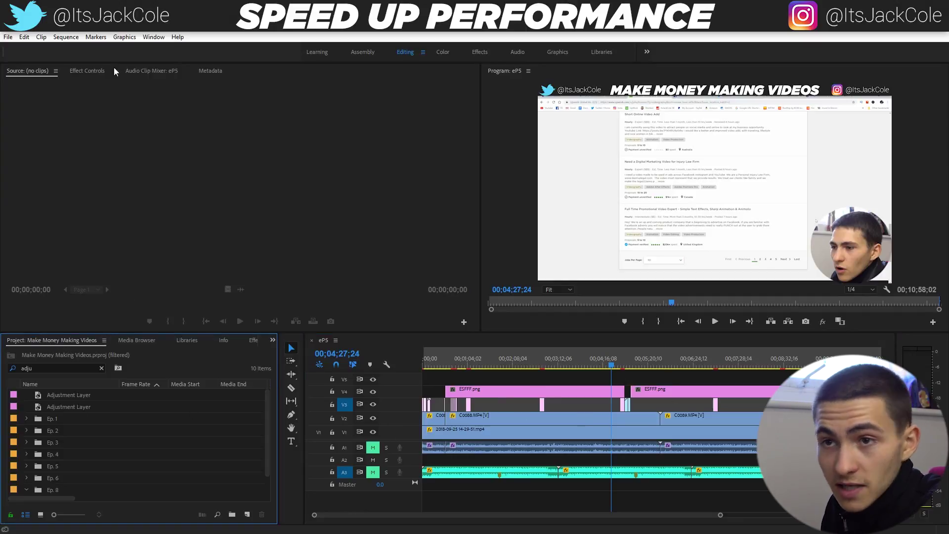
- Open the recent project D:\Projects\PlayAroundProject alongside the current project
left_click(8, 37)
mouse_move(58, 83)
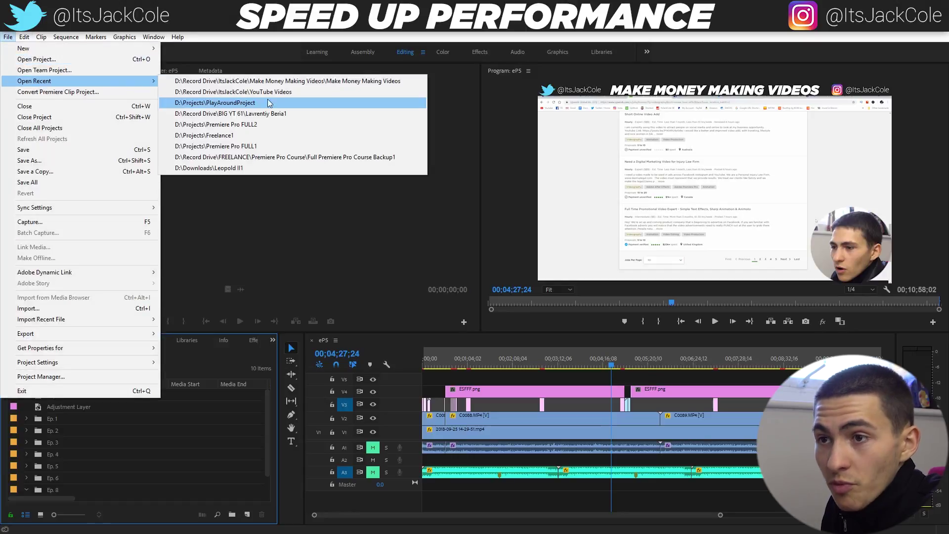
left_click(293, 102)
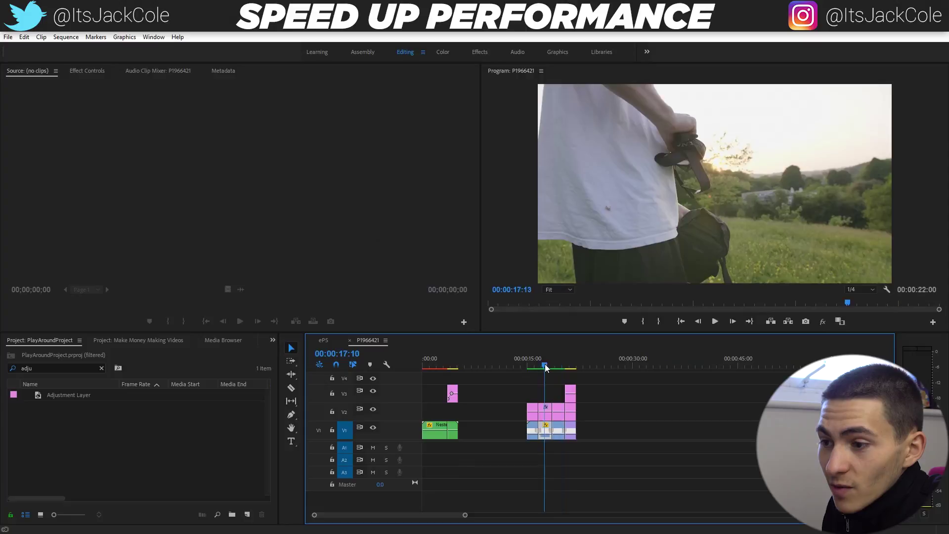
- Scrub and play the P1966421 sequence to review its clips, leaving the playhead at 00:00:17:23
left_click(536, 367)
left_click_drag(536, 369, 567, 382)
key("space")
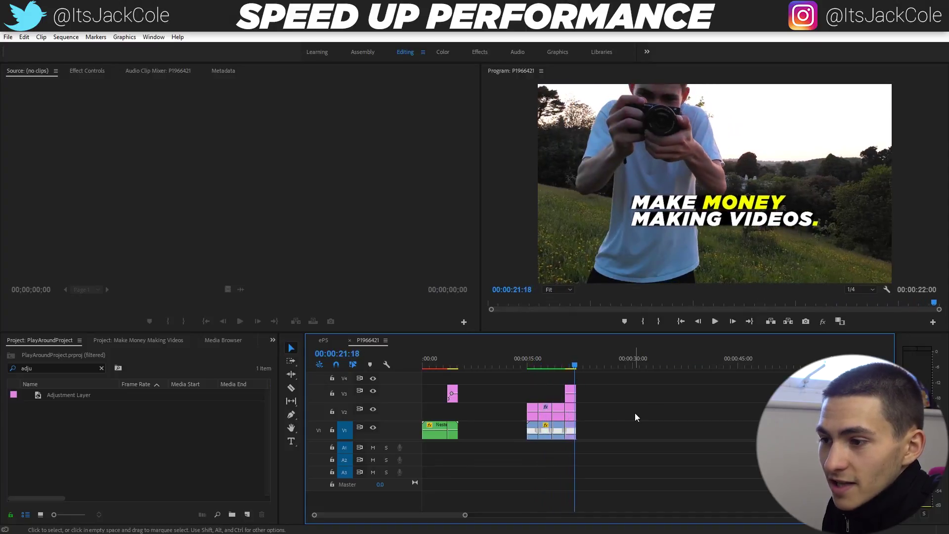
left_click(558, 364)
left_click_drag(557, 363, 548, 364)
left_click(81, 448)
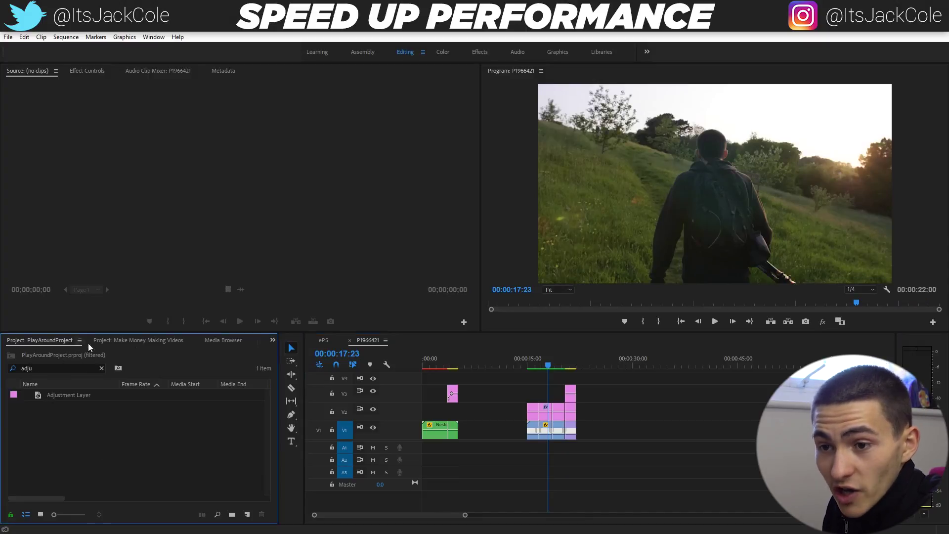
- Switch between the two open projects and between the eP5 and P1966421 sequences, finishing on the Make Money Making Videos project
left_click(138, 340)
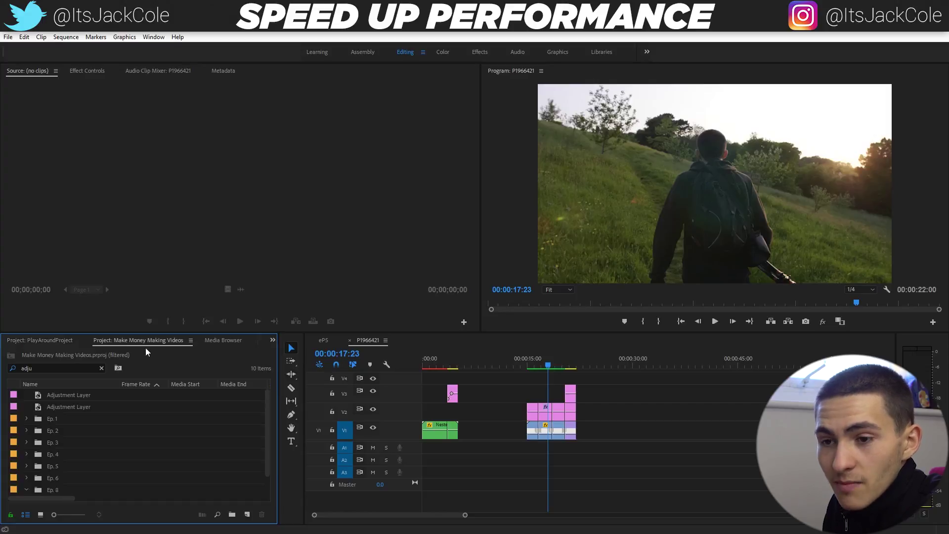
left_click(60, 341)
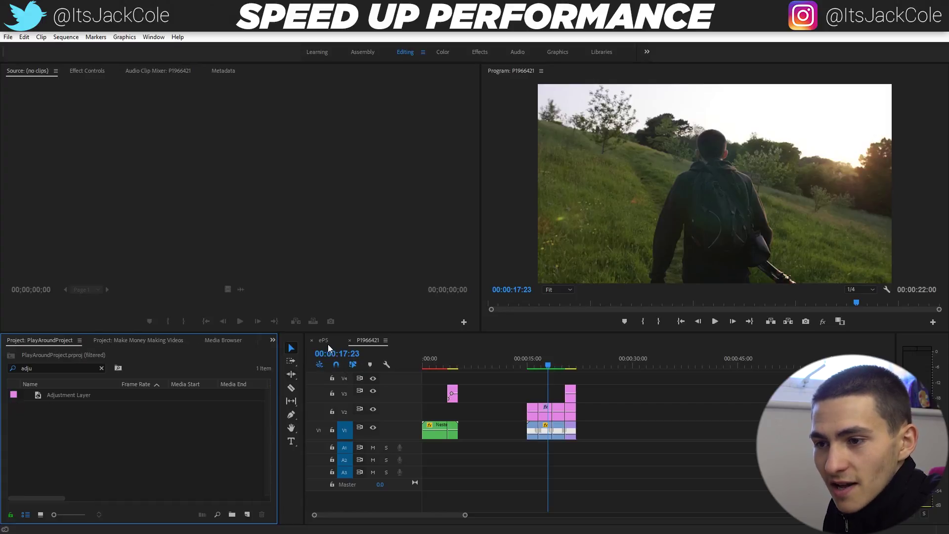
left_click(324, 341)
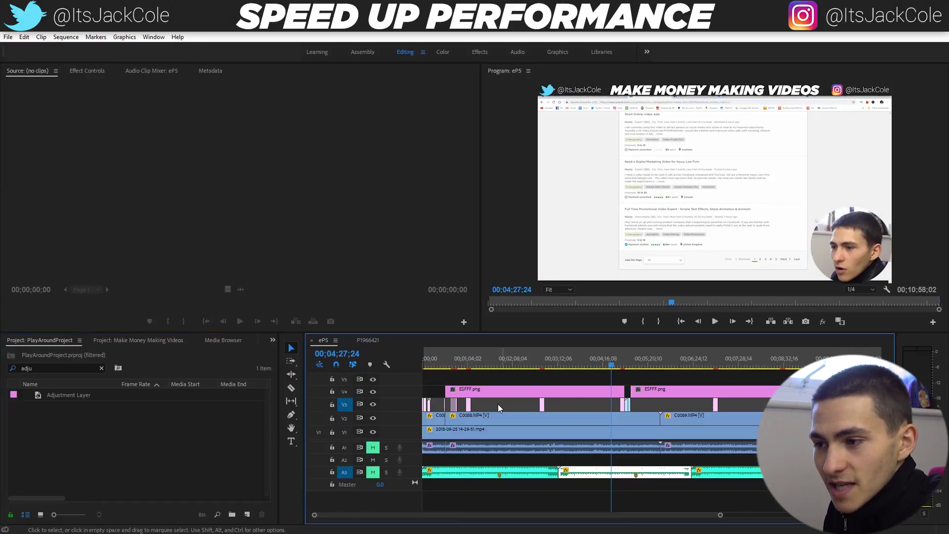
left_click(369, 340)
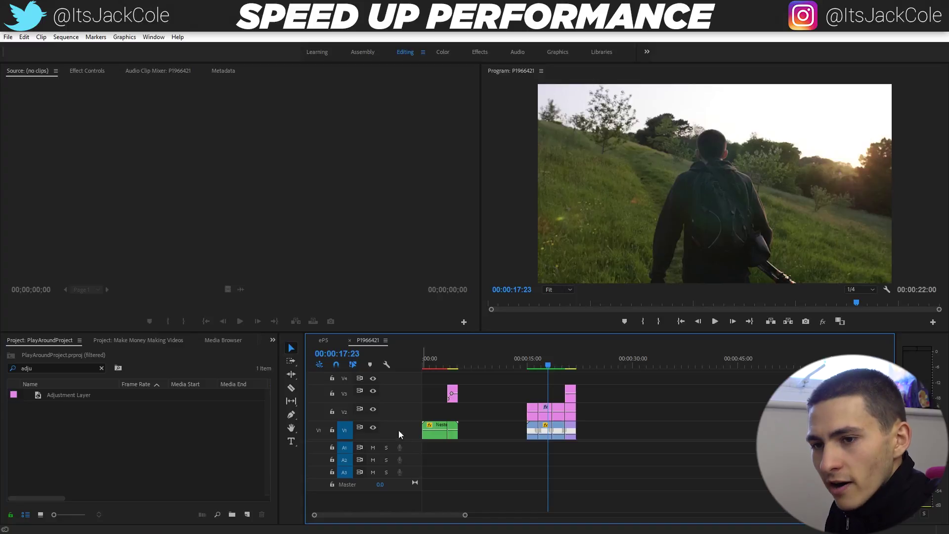
left_click(125, 340)
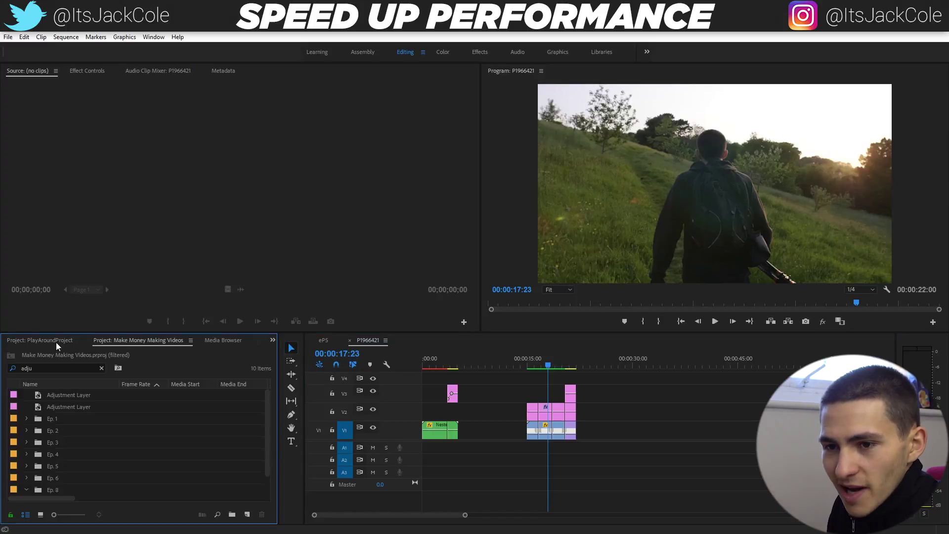
- Compare the two open projects and close the Make Money Making Videos project, keeping PlayAroundProject open
left_click(53, 340)
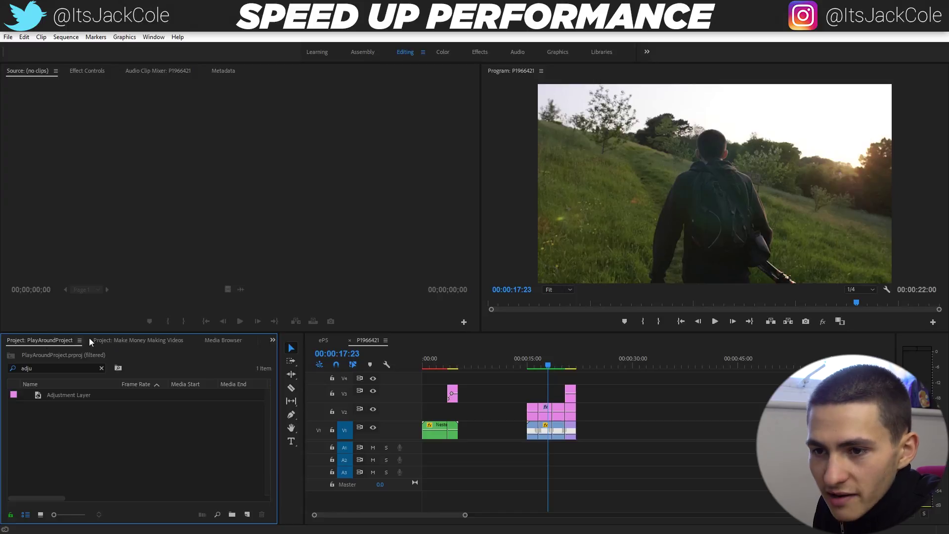
left_click(113, 340)
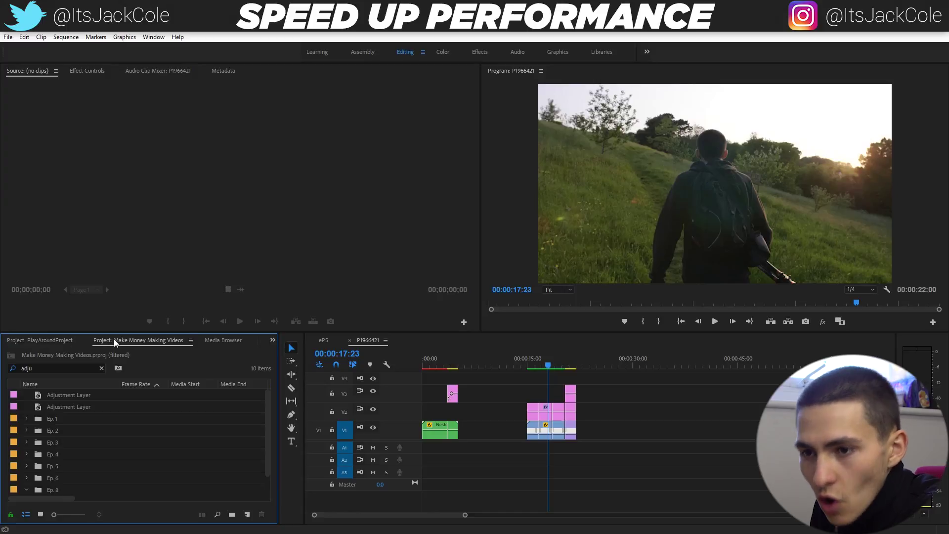
left_click(61, 342)
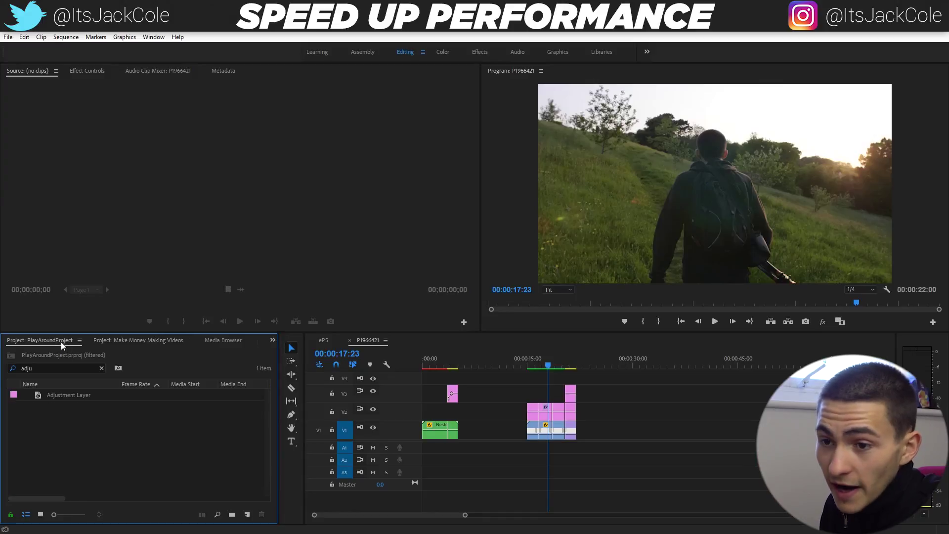
right_click(133, 338)
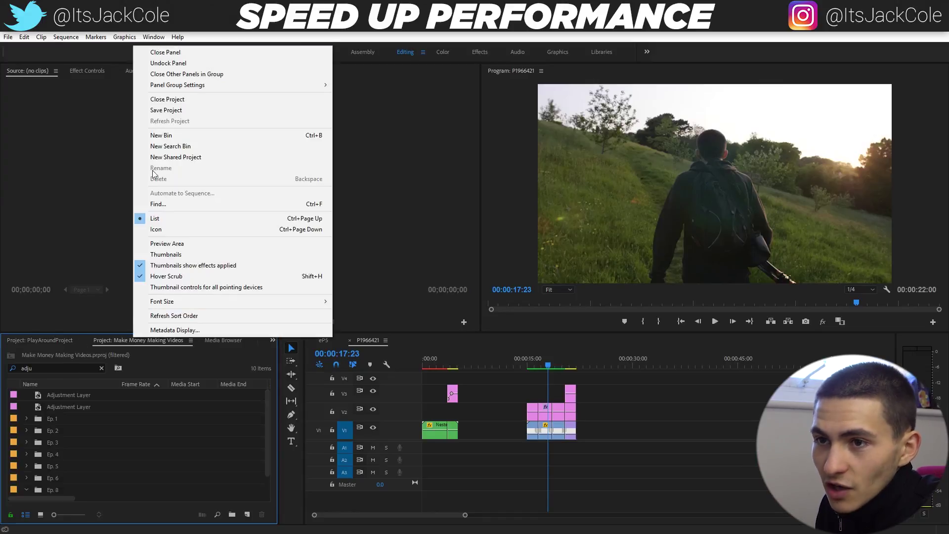
left_click(172, 99)
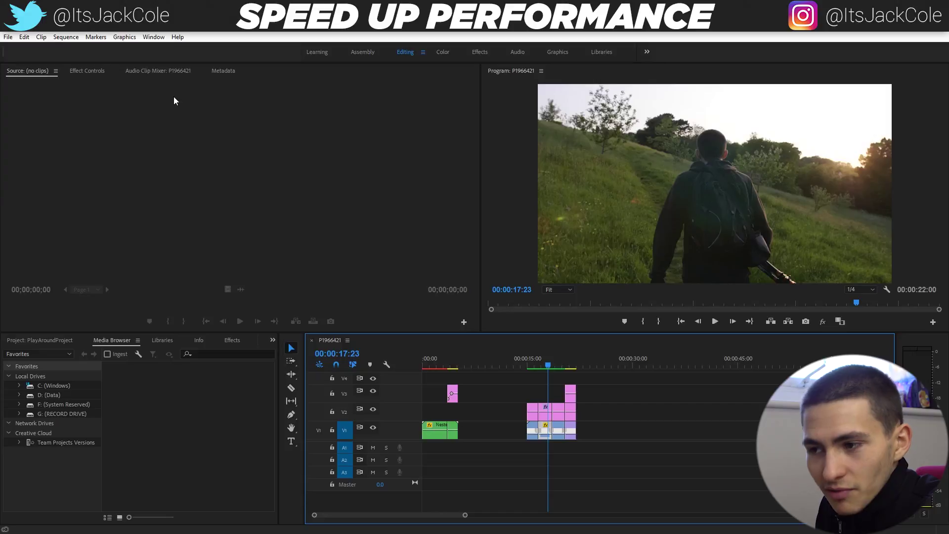
- Play the P1966421 sequence repeatedly from about 00:00:15:00 to check playback smoothness, stopping the last pass at 00:00:20:01
left_click(528, 366)
key("space")
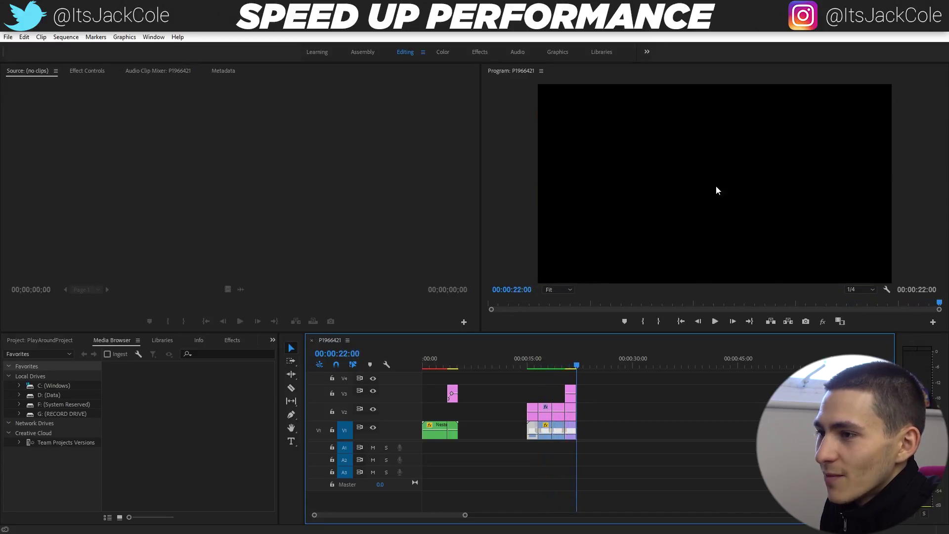
left_click(528, 365)
key("space")
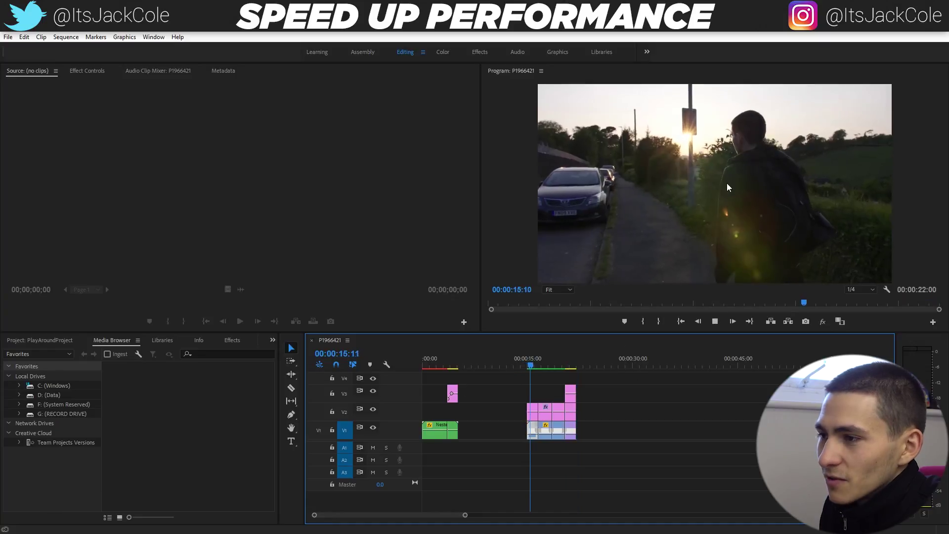
key("space")
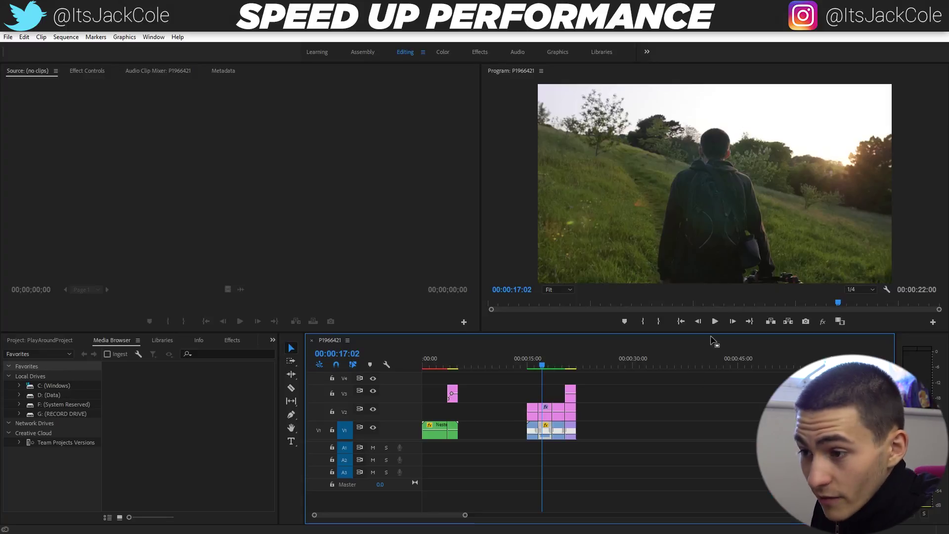
left_click(527, 364)
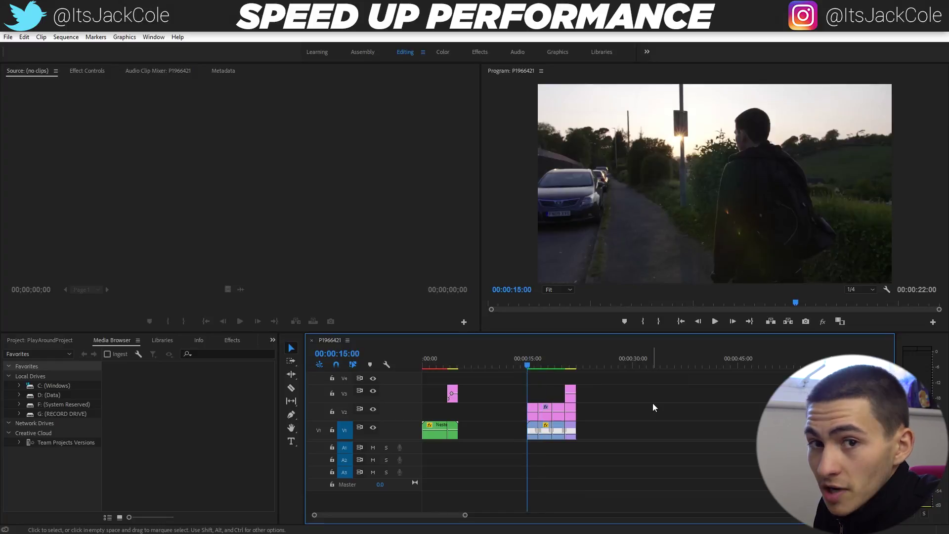
key("space")
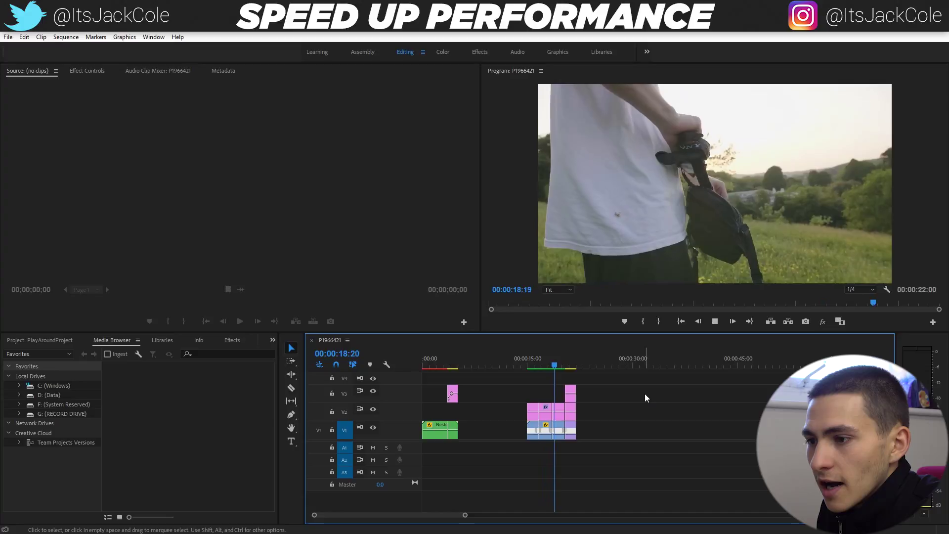
key("space")
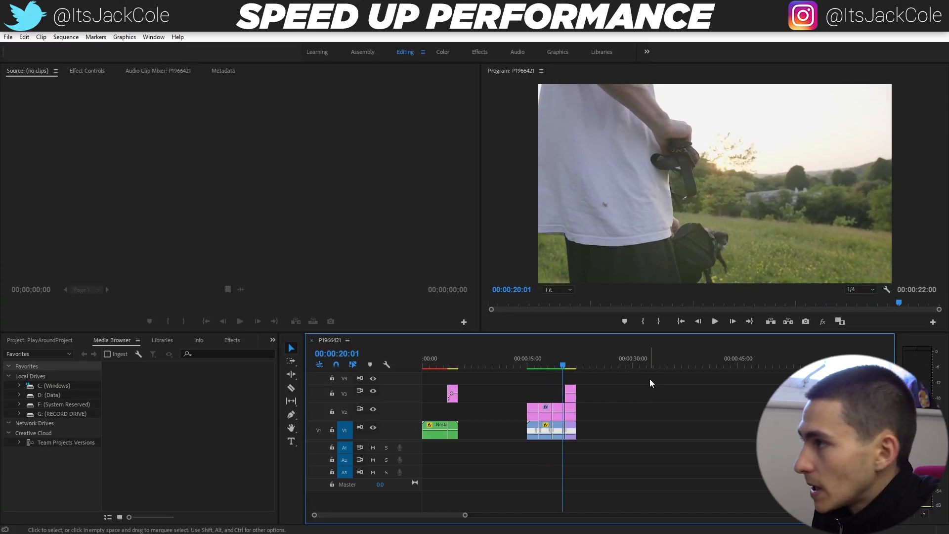
- Open the Media Cache preferences and browse the available drives for the media cache files location without choosing a folder
left_click(8, 37)
mouse_move(24, 40)
mouse_move(119, 327)
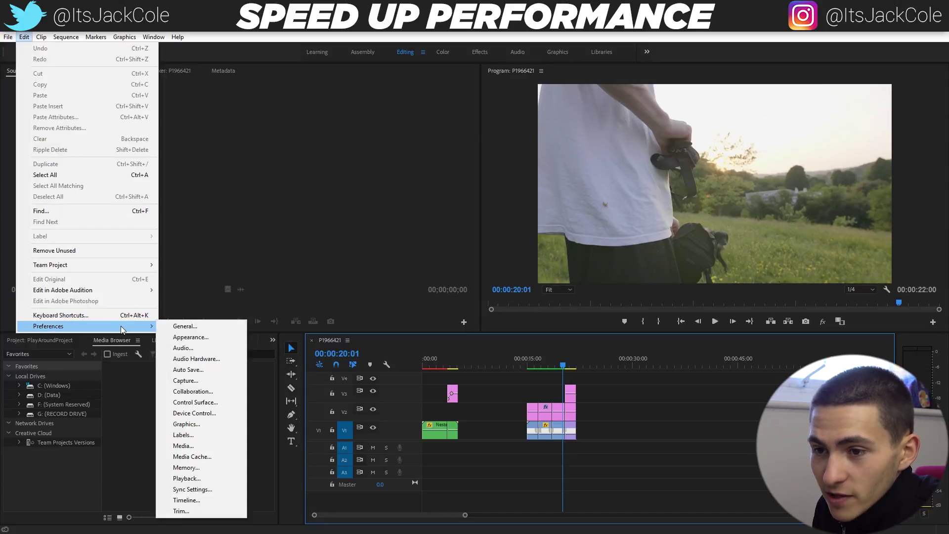
left_click(200, 456)
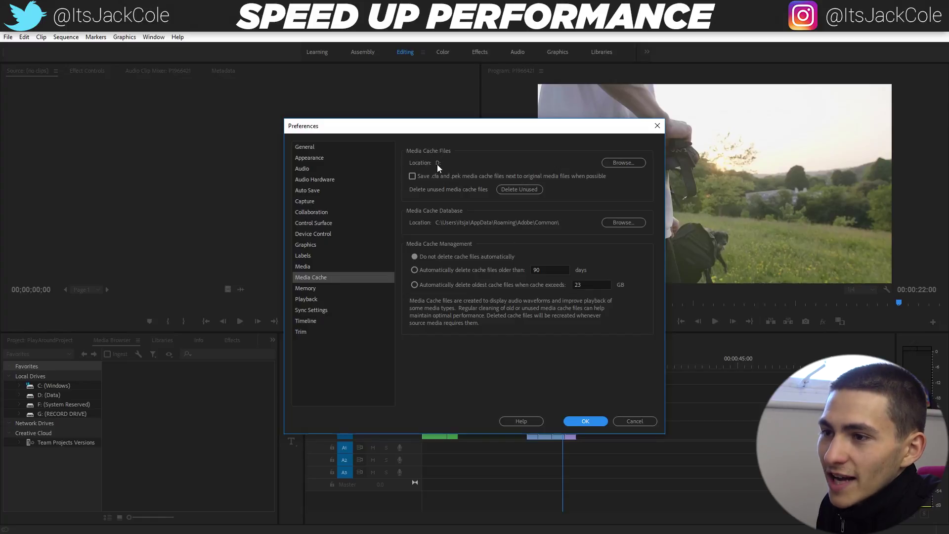
left_click(632, 163)
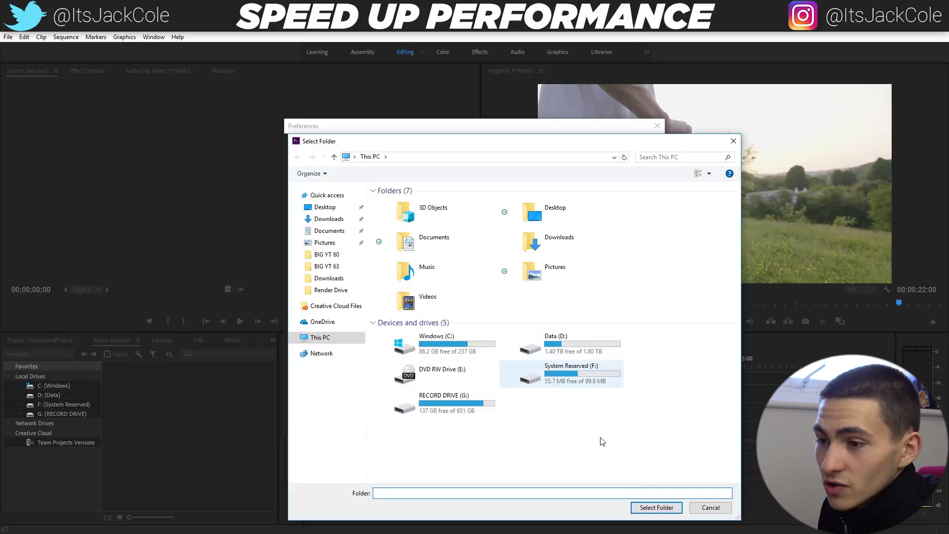
left_click(710, 507)
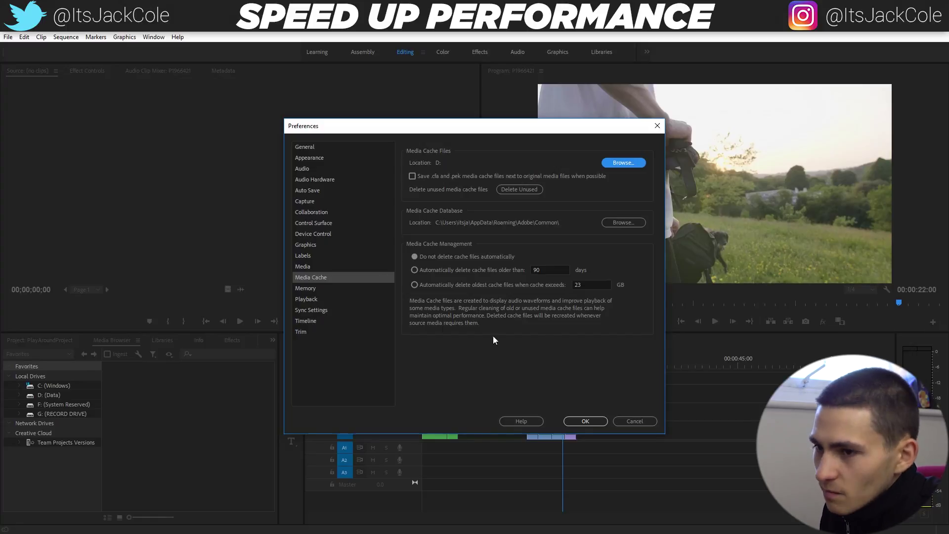
- Set rendering to be optimized for Performance in the Memory preferences
left_click(311, 288)
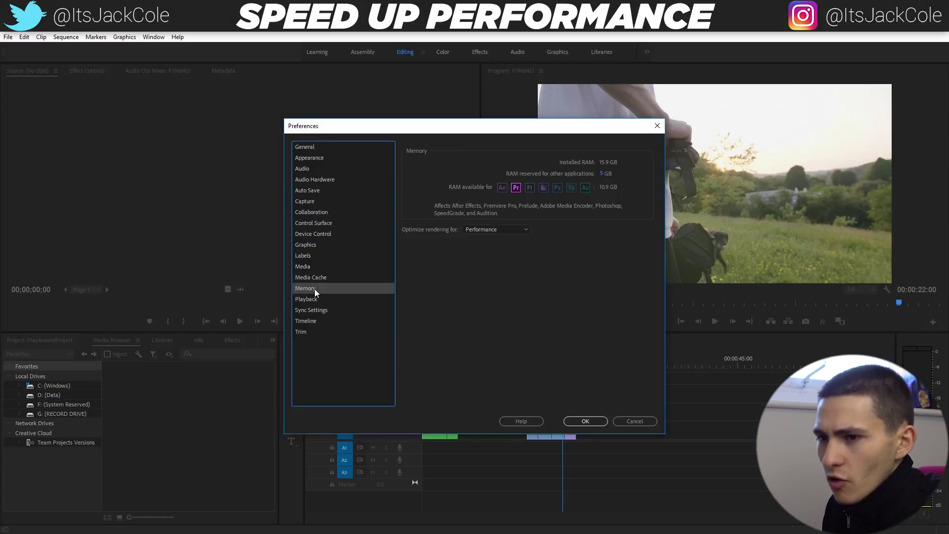
left_click(470, 229)
left_click(493, 241)
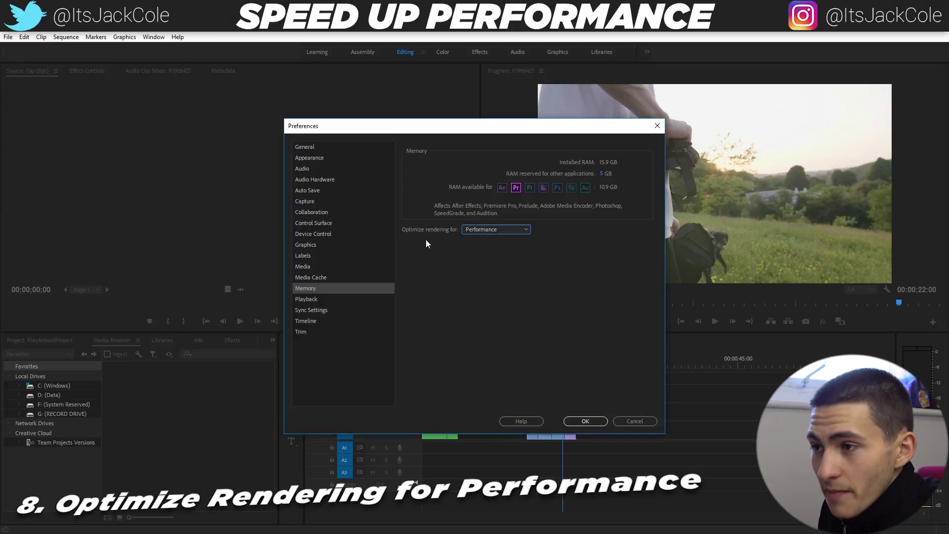